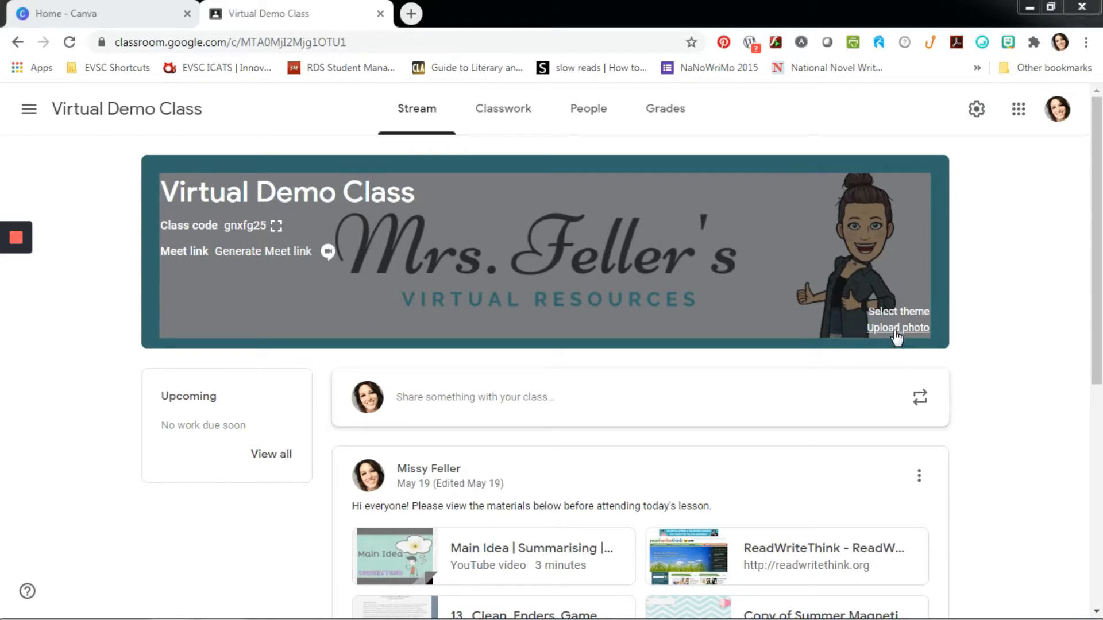
# Switch to Canva and create a new design with custom dimensions of 1000 × 250 px
pyautogui.click(60, 20)
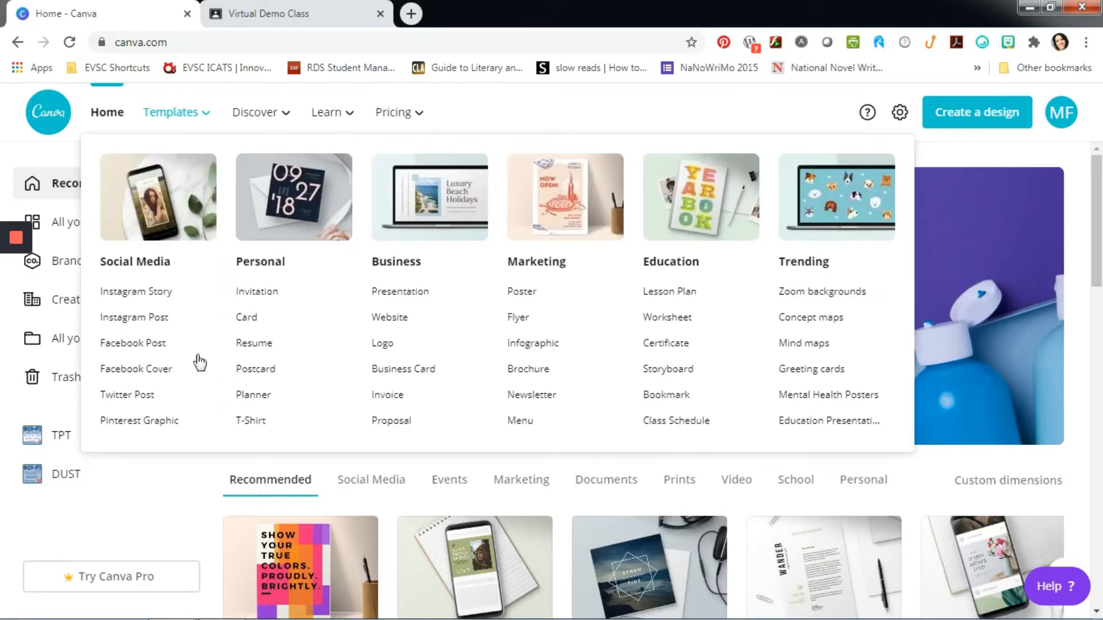
pyautogui.scroll(-2, 229, 534)
pyautogui.scroll(-3, 248, 520)
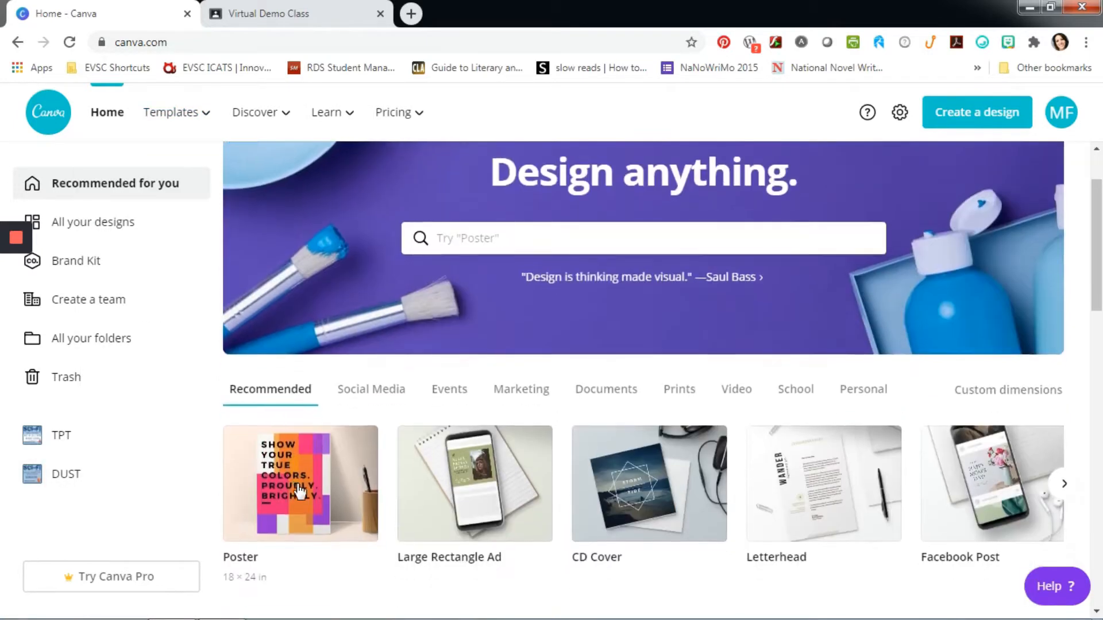
pyautogui.scroll(2, 315, 482)
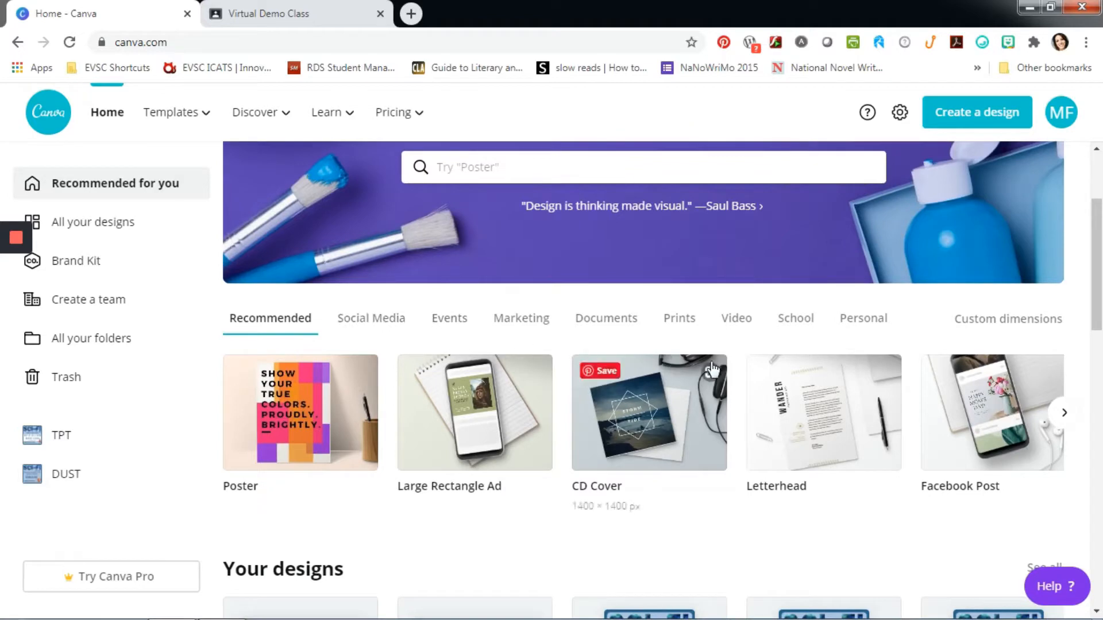
pyautogui.scroll(-2, 948, 458)
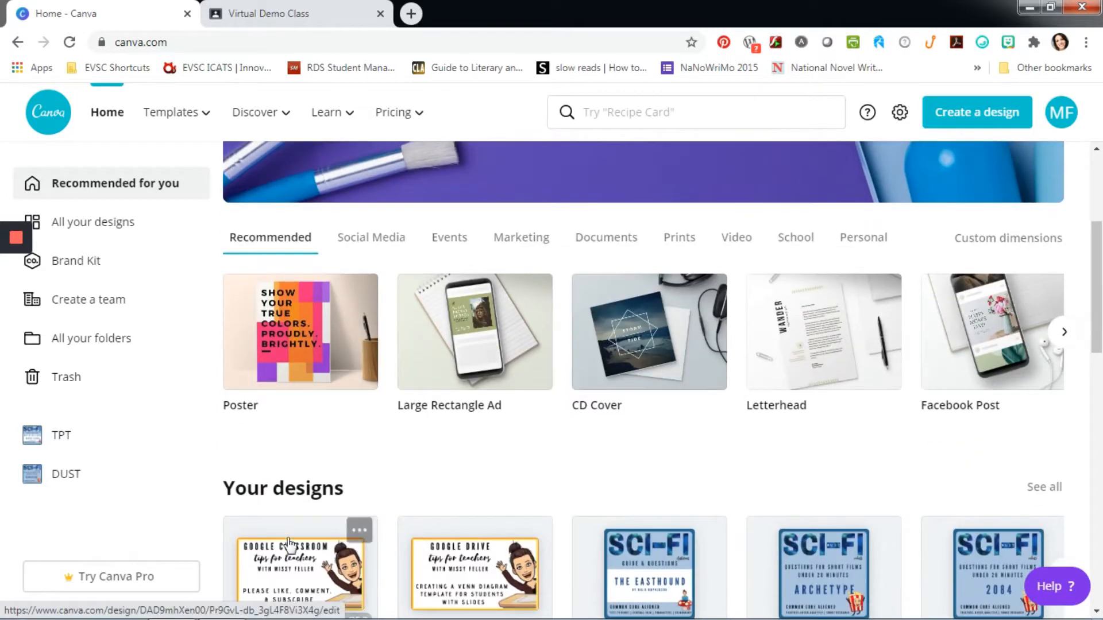
pyautogui.scroll(4, 910, 561)
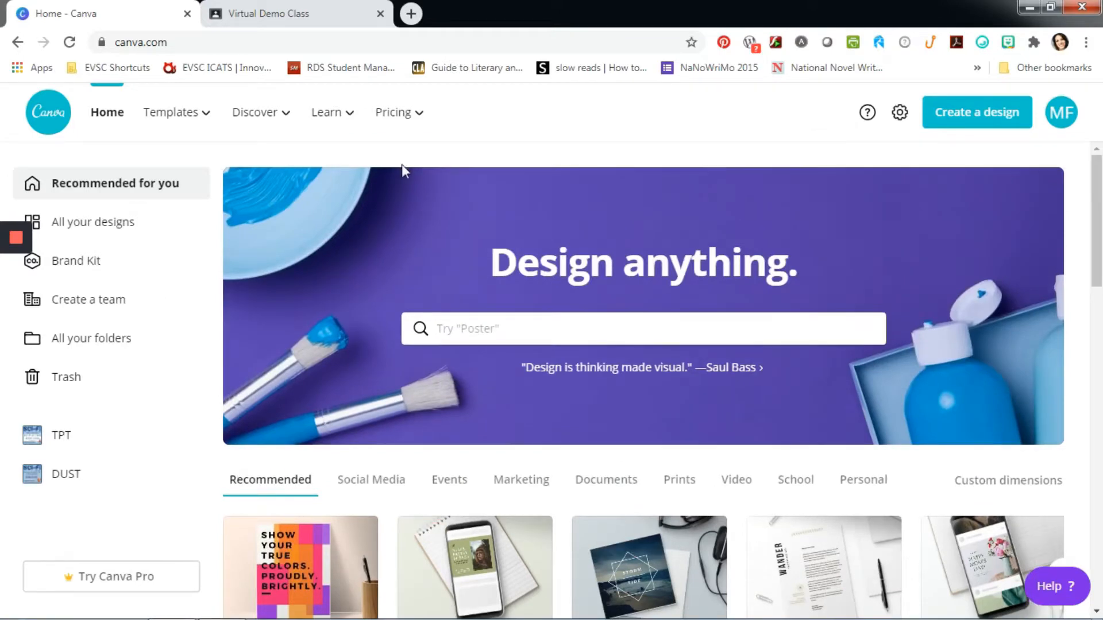
pyautogui.click(955, 121)
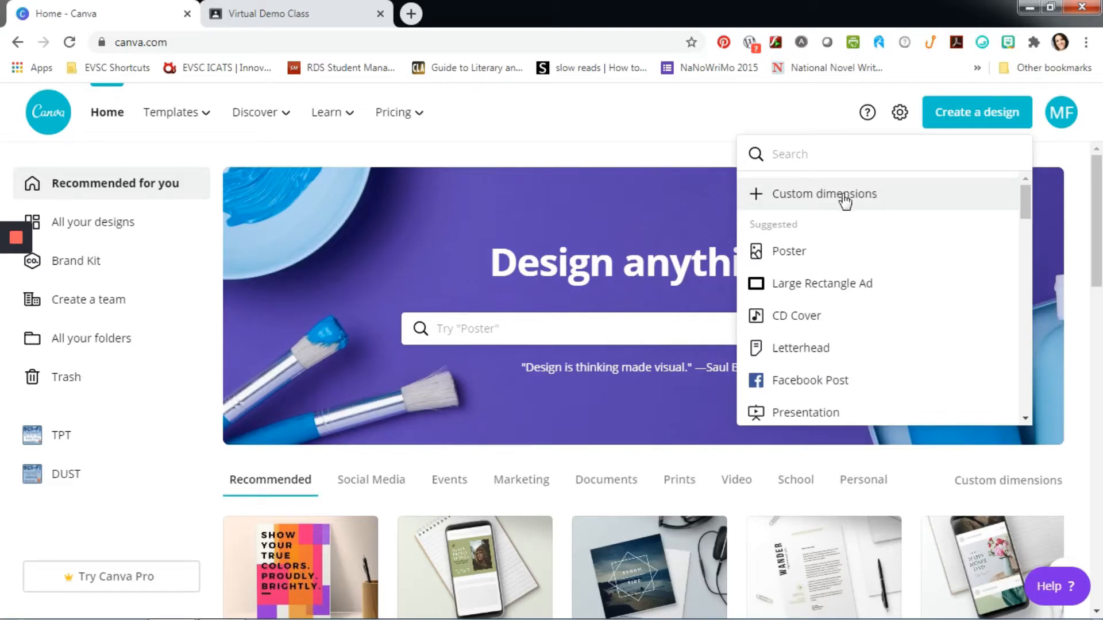
pyautogui.click(273, 19)
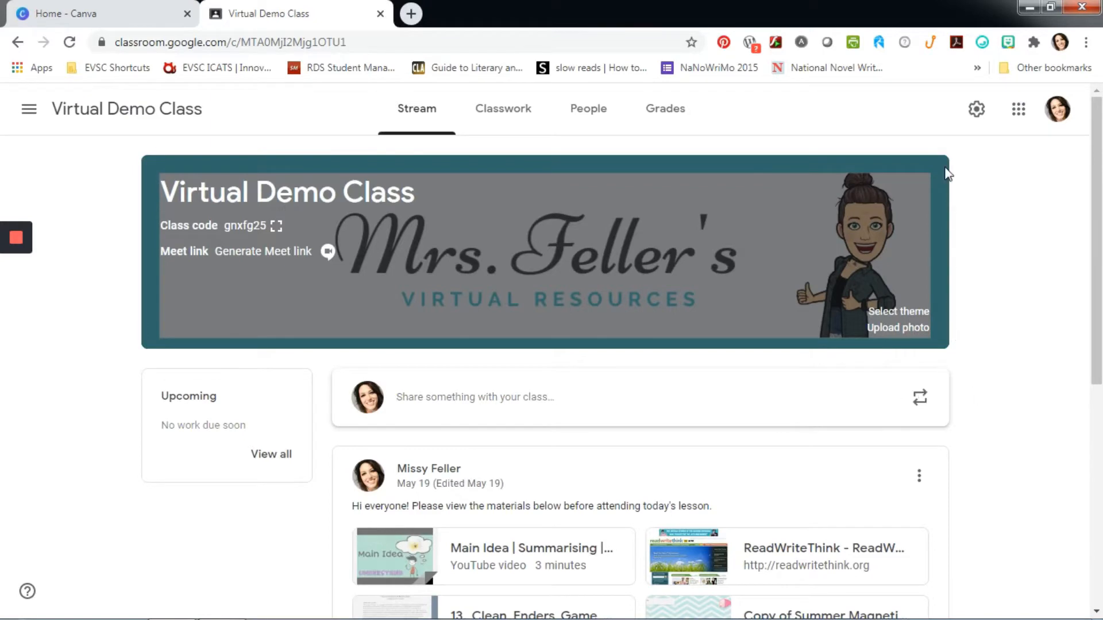
pyautogui.click(135, 19)
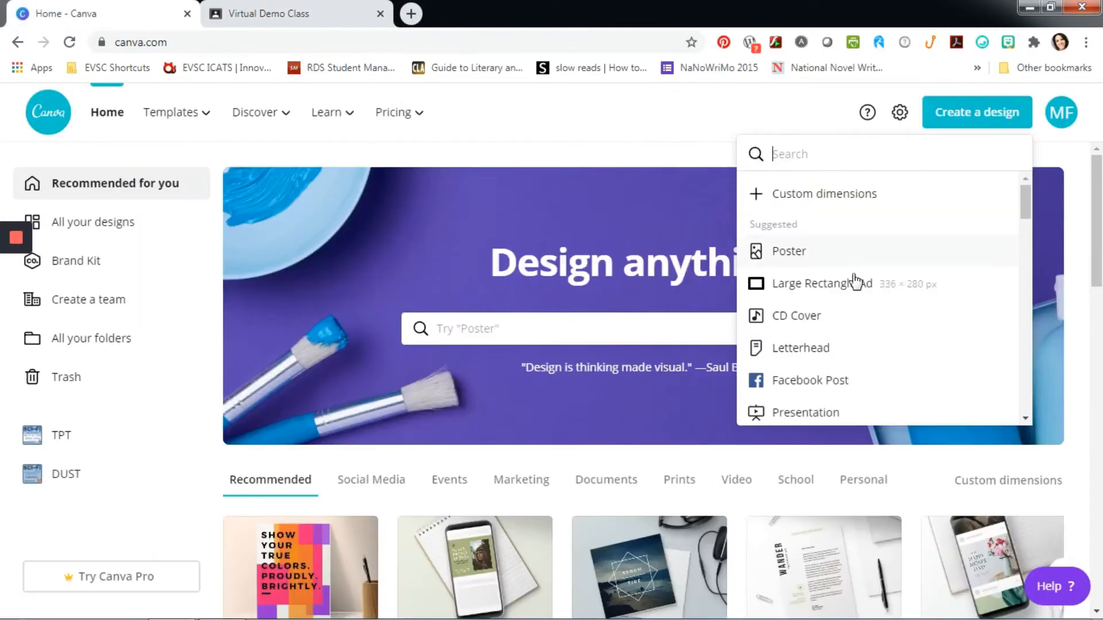
pyautogui.click(793, 193)
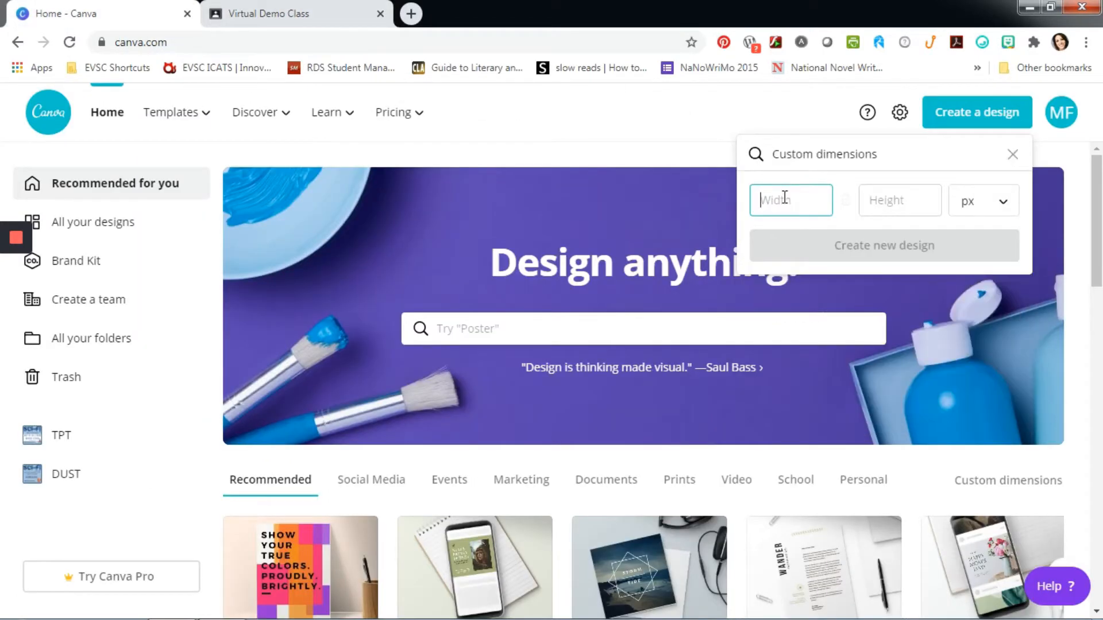
pyautogui.click(889, 204)
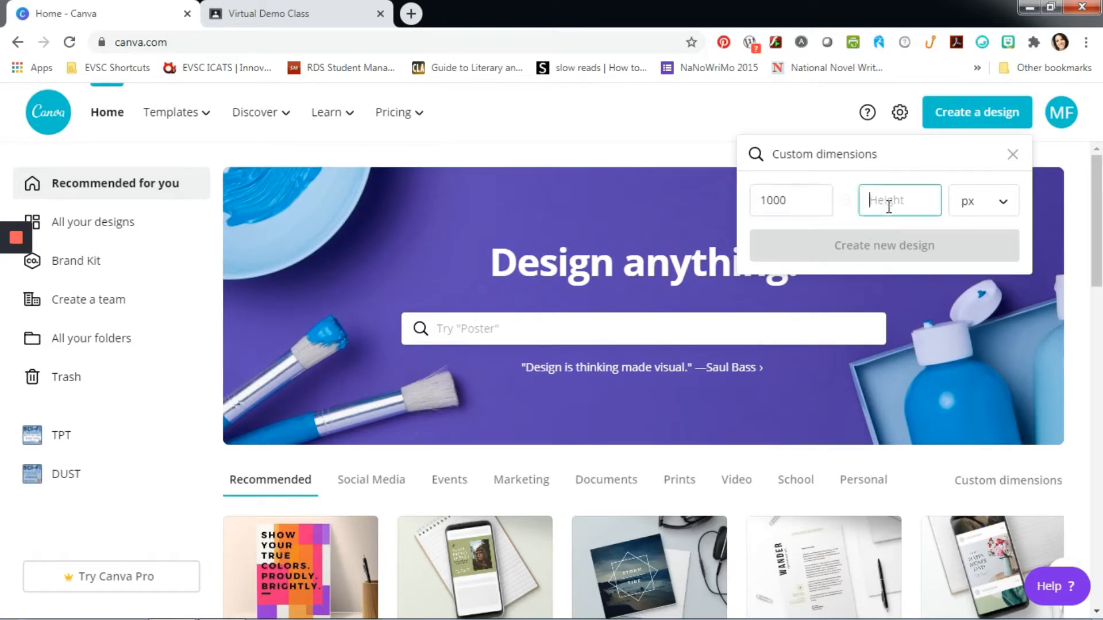
pyautogui.write('250')
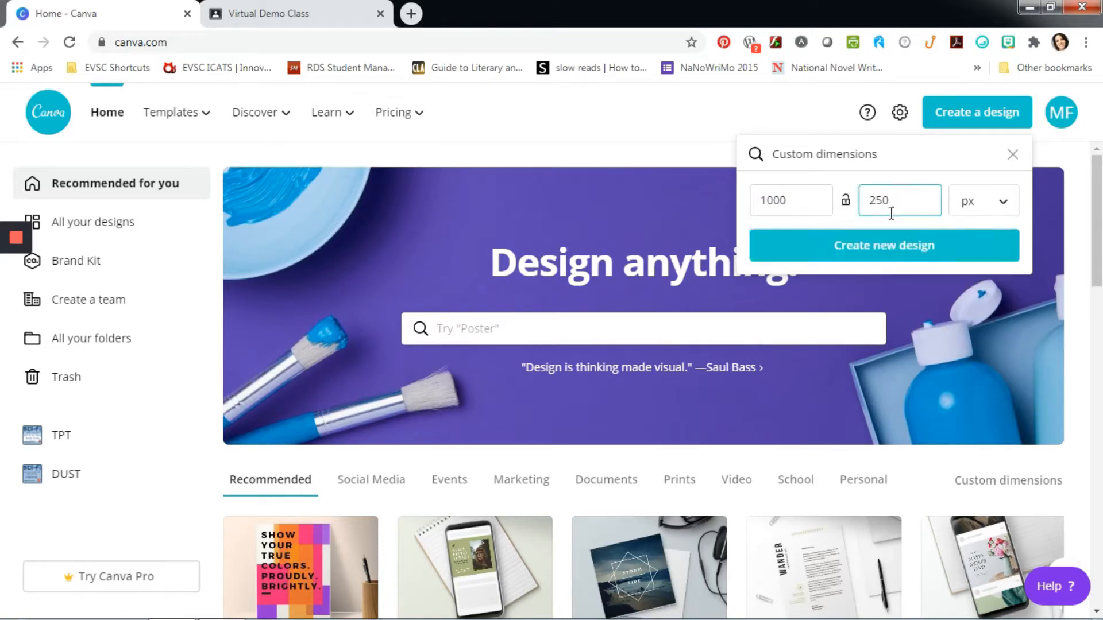
pyautogui.click(889, 252)
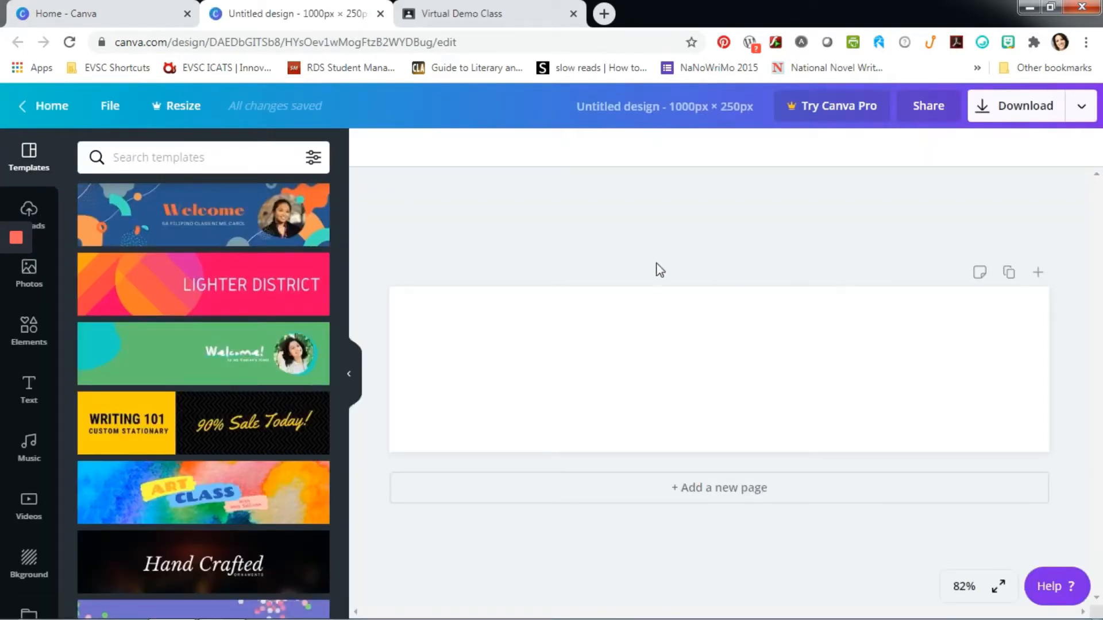
# Browse the banner templates and apply the red HALL BERYL template to the blank page
pyautogui.scroll(-3, 282, 340)
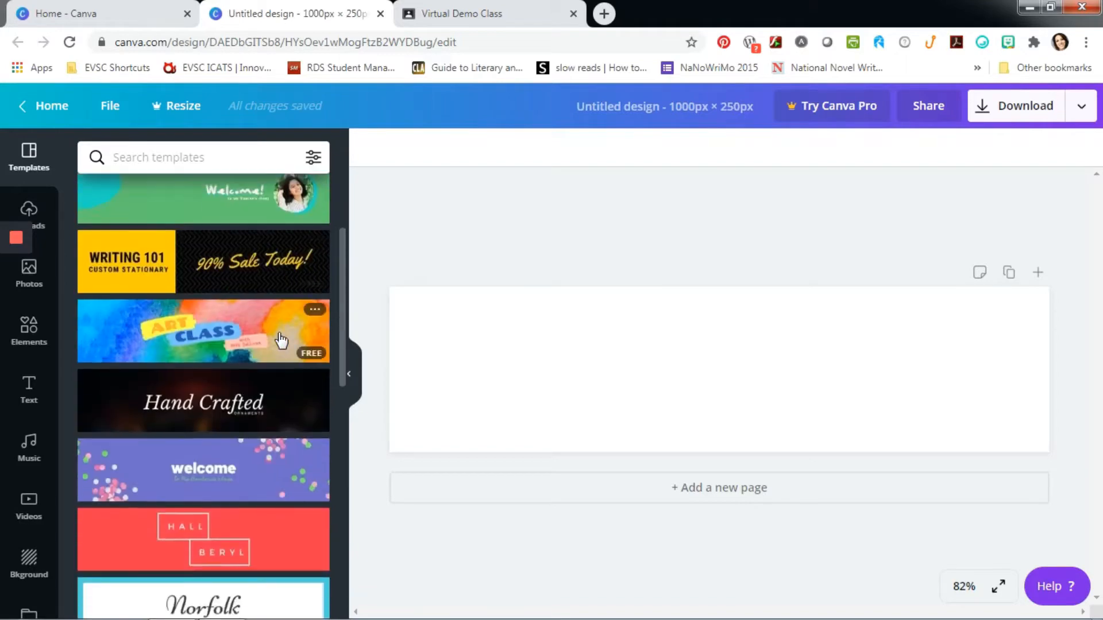
pyautogui.scroll(-5, 281, 340)
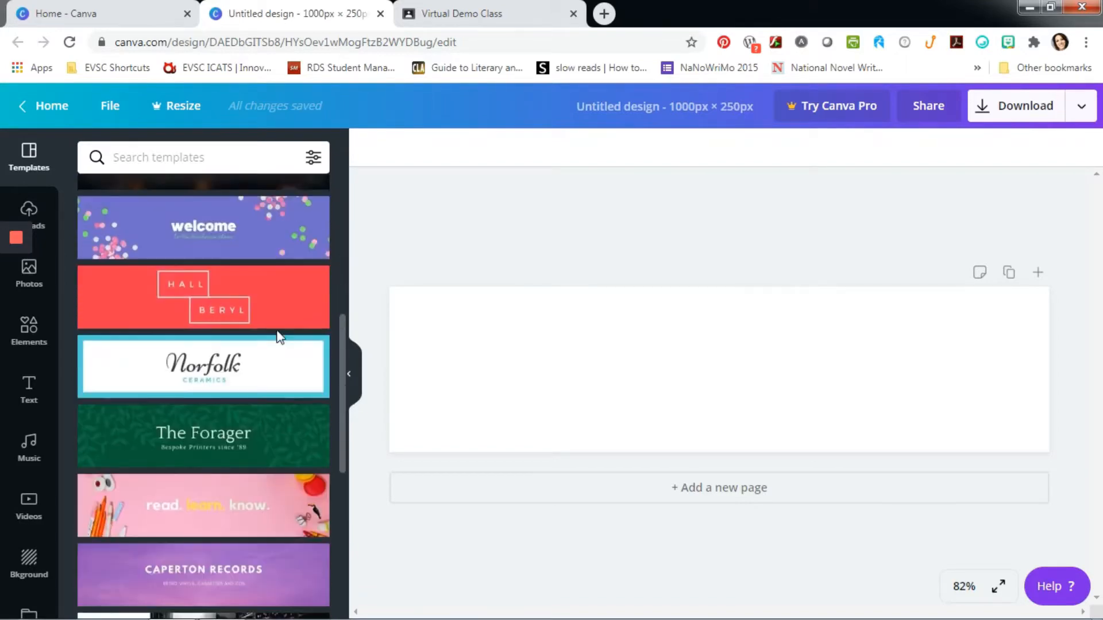
pyautogui.scroll(-7, 277, 336)
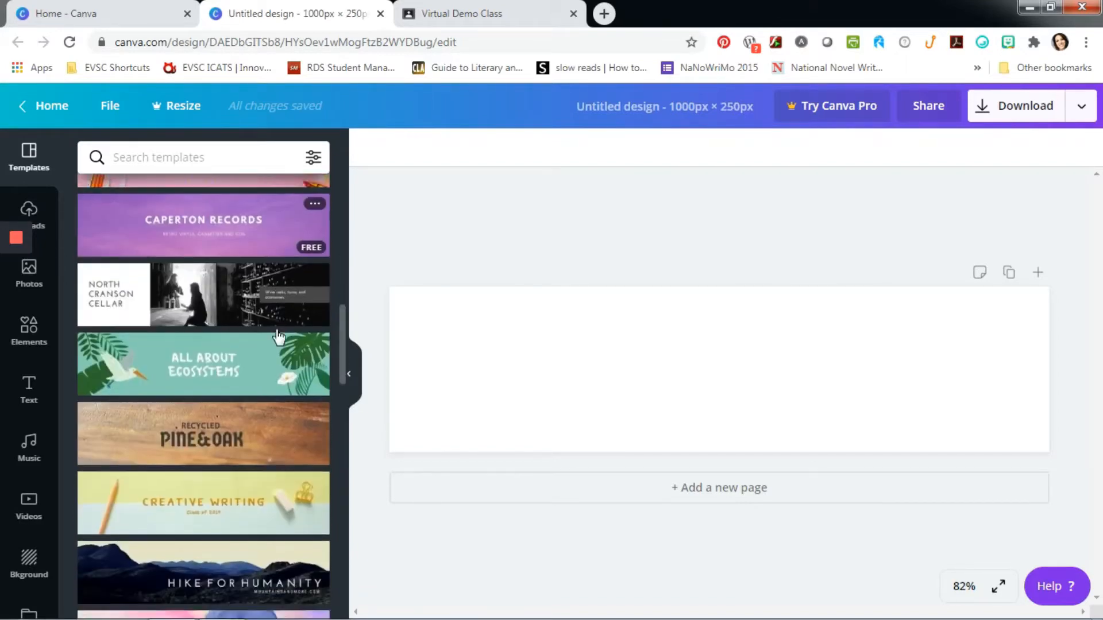
pyautogui.scroll(-11, 277, 337)
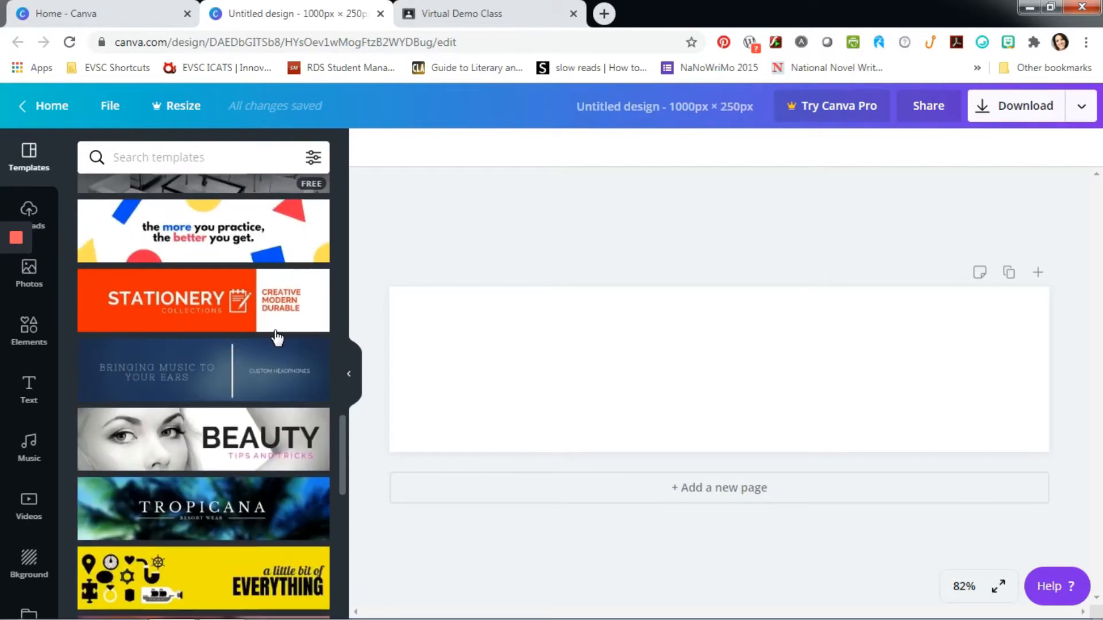
pyautogui.scroll(-3, 277, 336)
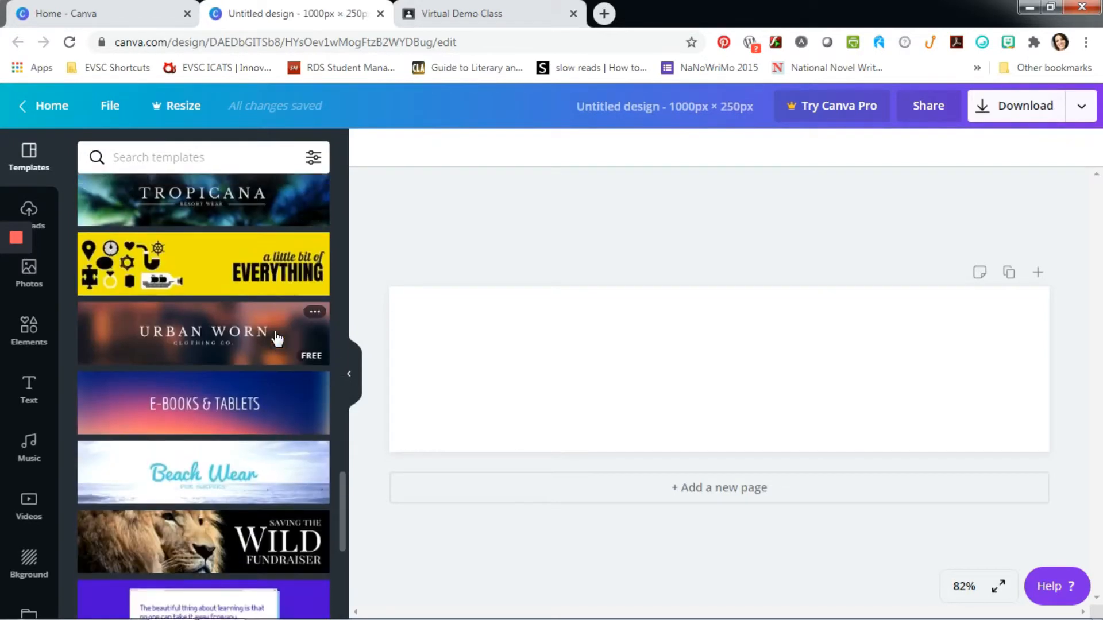
pyautogui.scroll(7, 277, 338)
pyautogui.scroll(13, 277, 338)
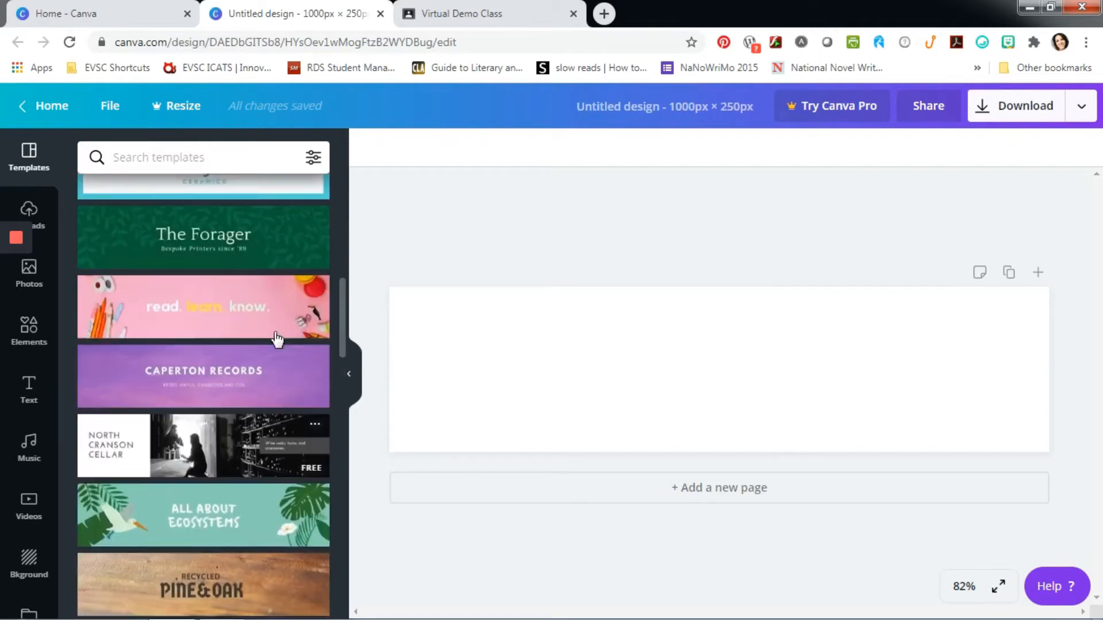
pyautogui.scroll(2, 275, 341)
pyautogui.click(284, 388)
pyautogui.scroll(2, 283, 389)
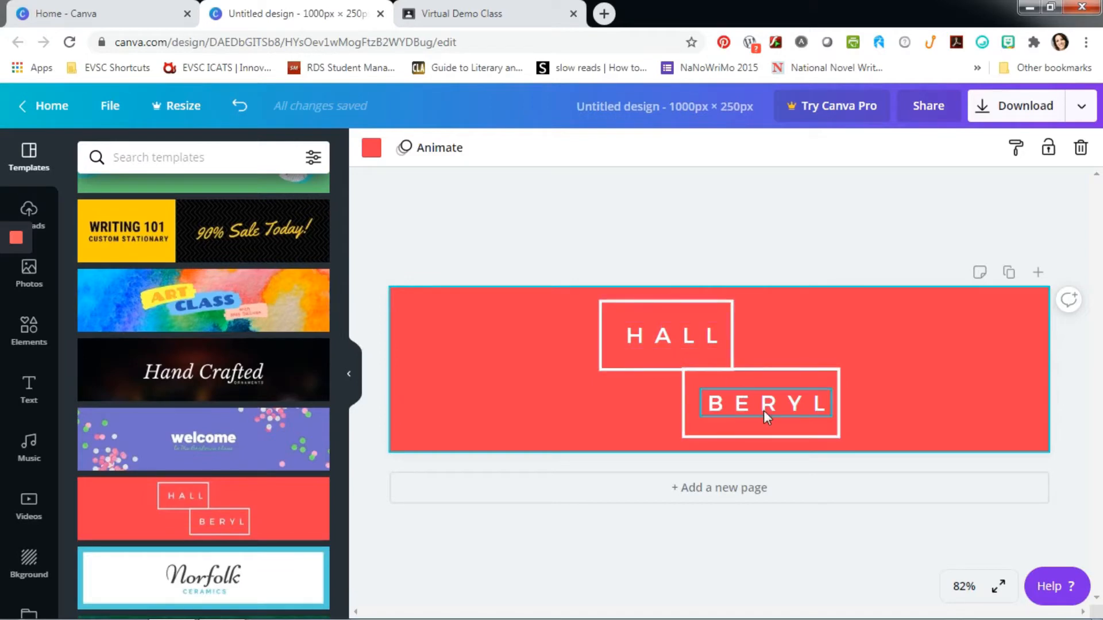
# Delete the HALL text and stretch its white frame to border the whole banner
pyautogui.click(681, 335)
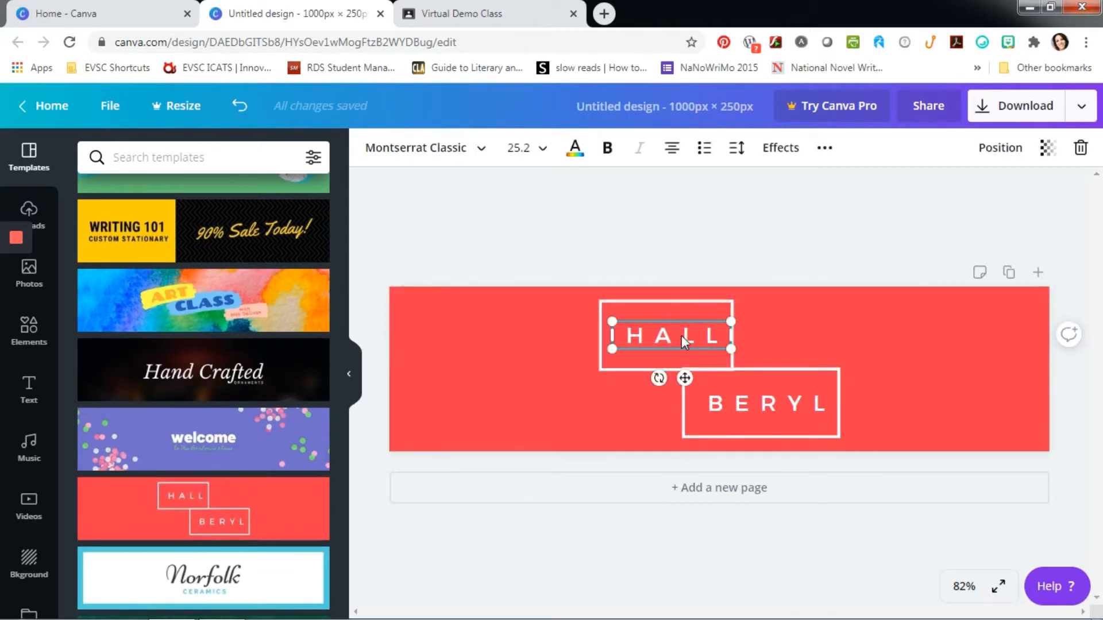
pyautogui.press('Delete')
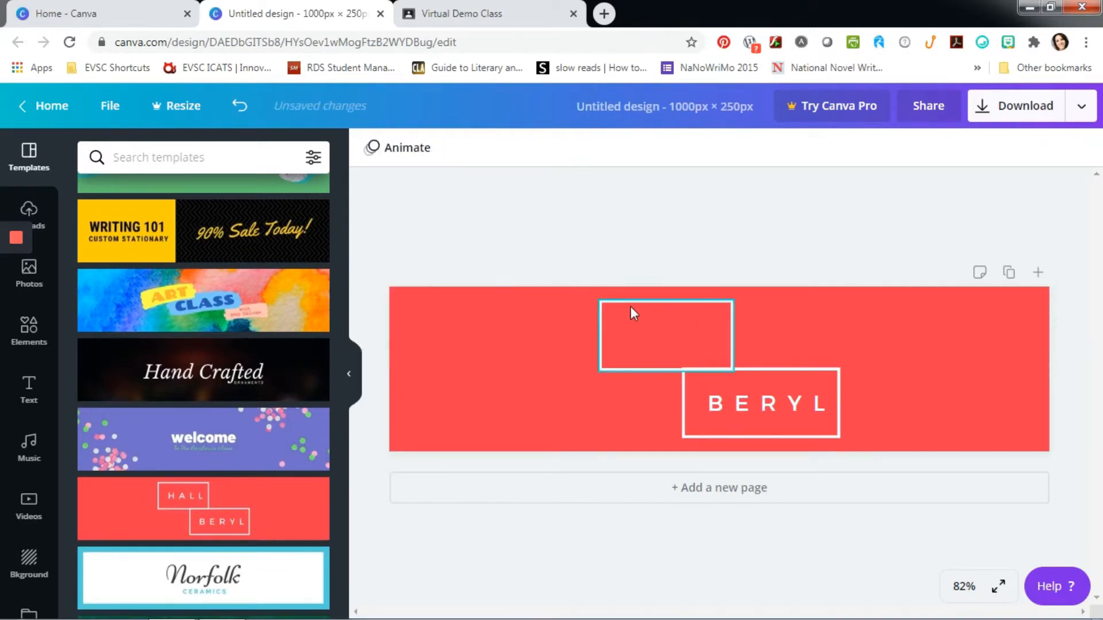
pyautogui.moveTo(633, 313); pyautogui.dragTo(419, 293)
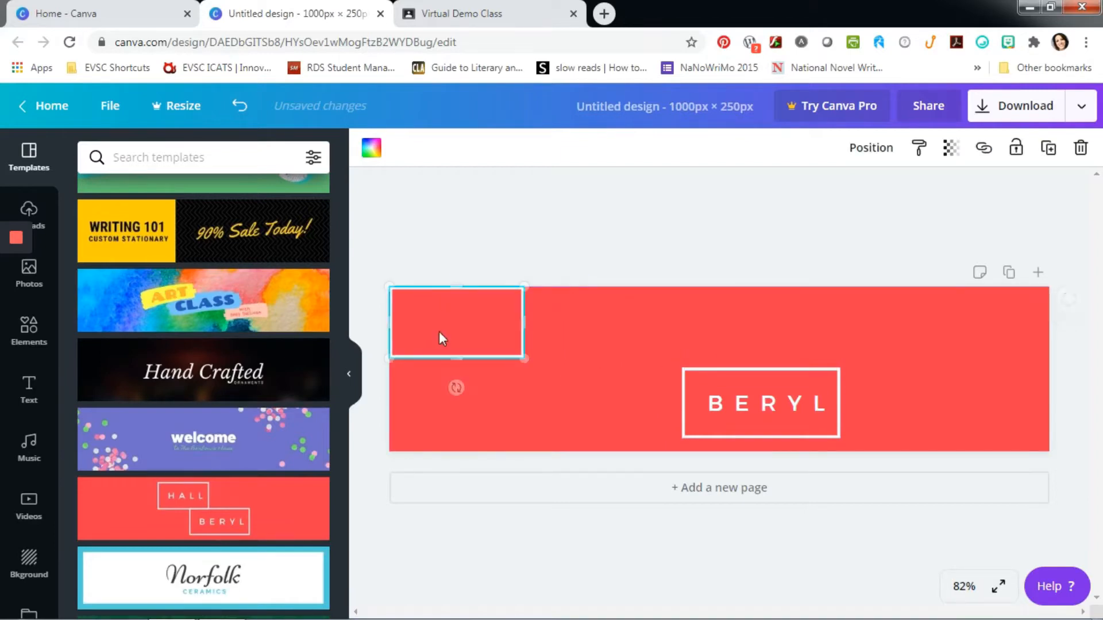
pyautogui.moveTo(456, 358); pyautogui.dragTo(500, 451)
pyautogui.moveTo(524, 374); pyautogui.dragTo(1051, 442)
pyautogui.click(795, 231)
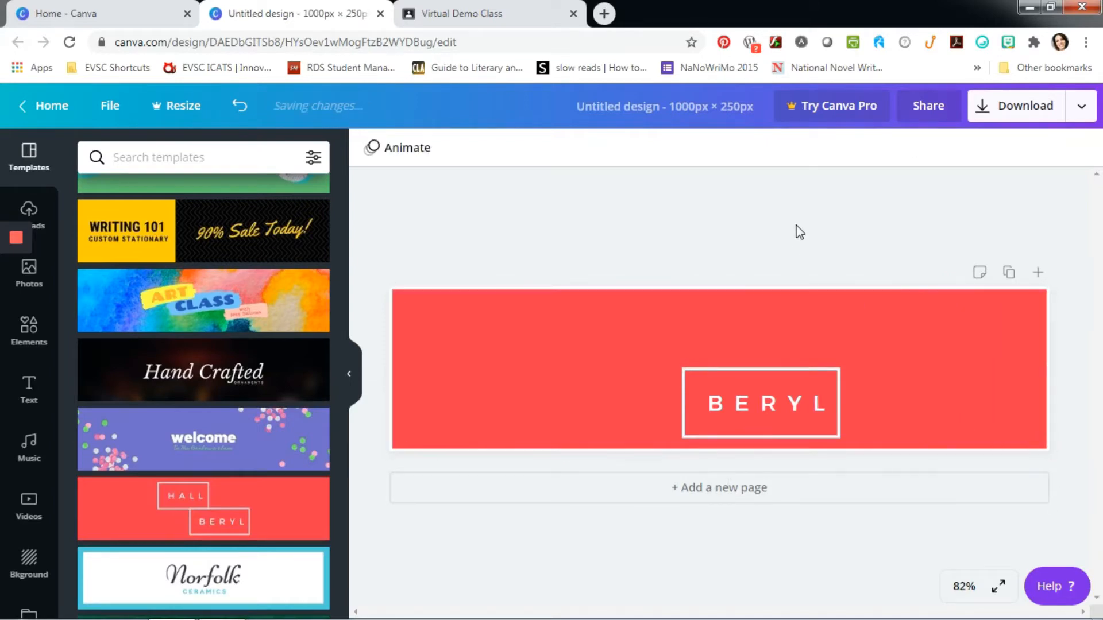
# Delete the small frame around BERYL and replace that text with PEACE.LOVE.BULLDOGS
pyautogui.click(807, 372)
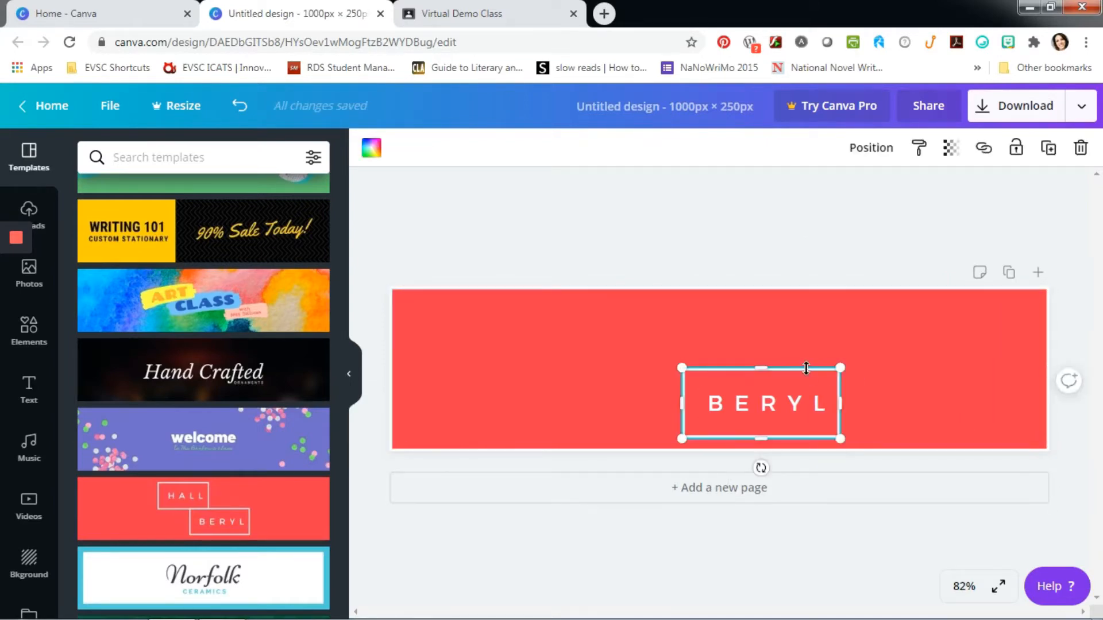
pyautogui.click(808, 374)
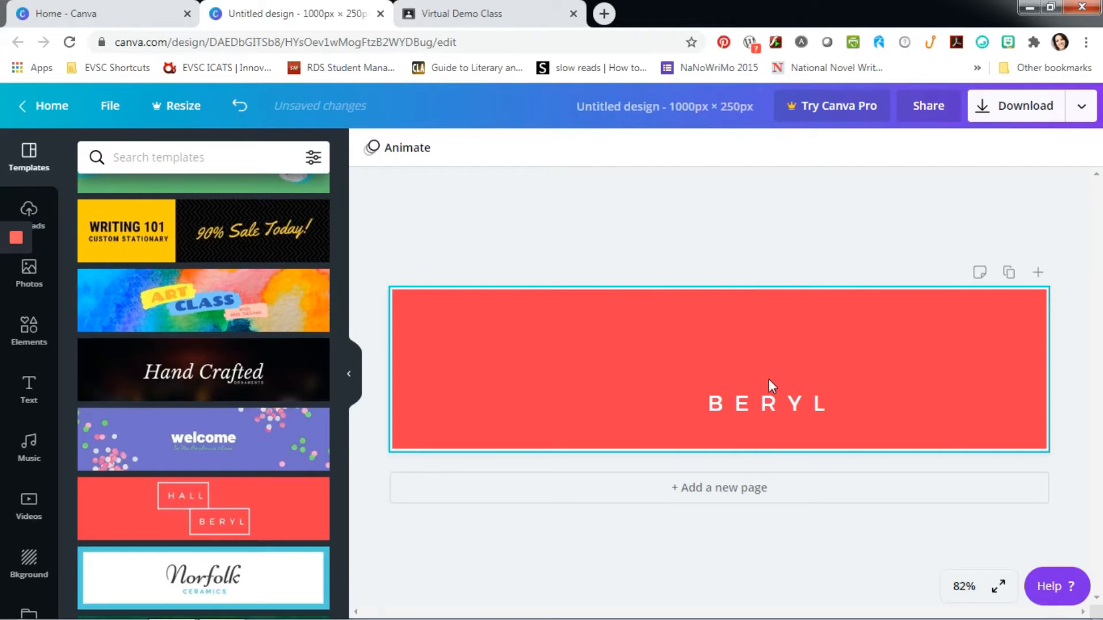
pyautogui.doubleClick(742, 408)
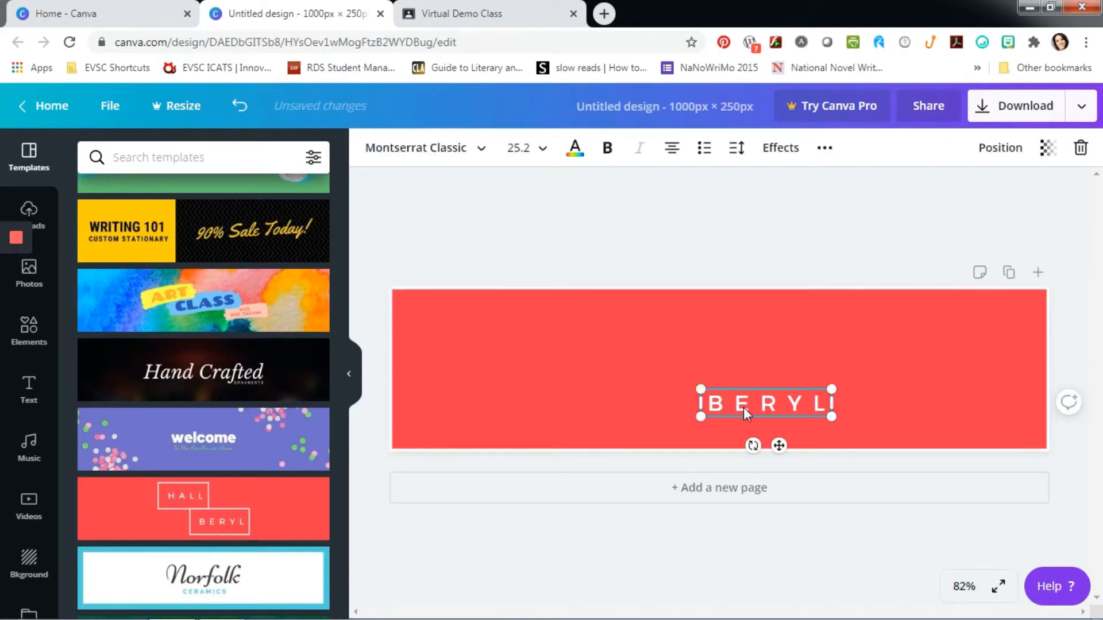
pyautogui.doubleClick(752, 413)
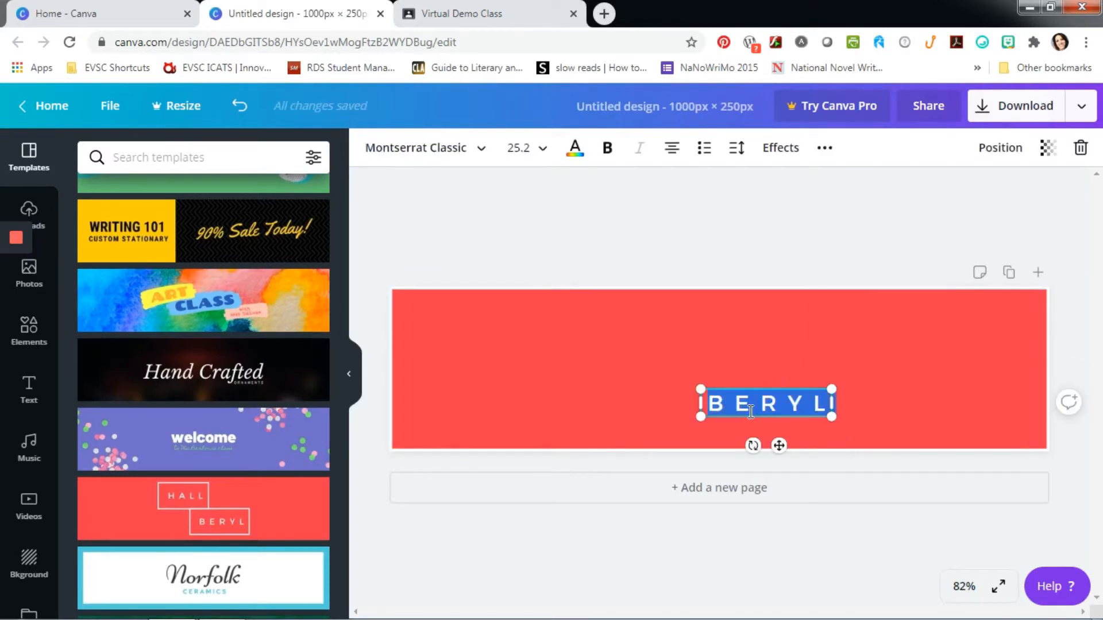
pyautogui.write('PEACE')
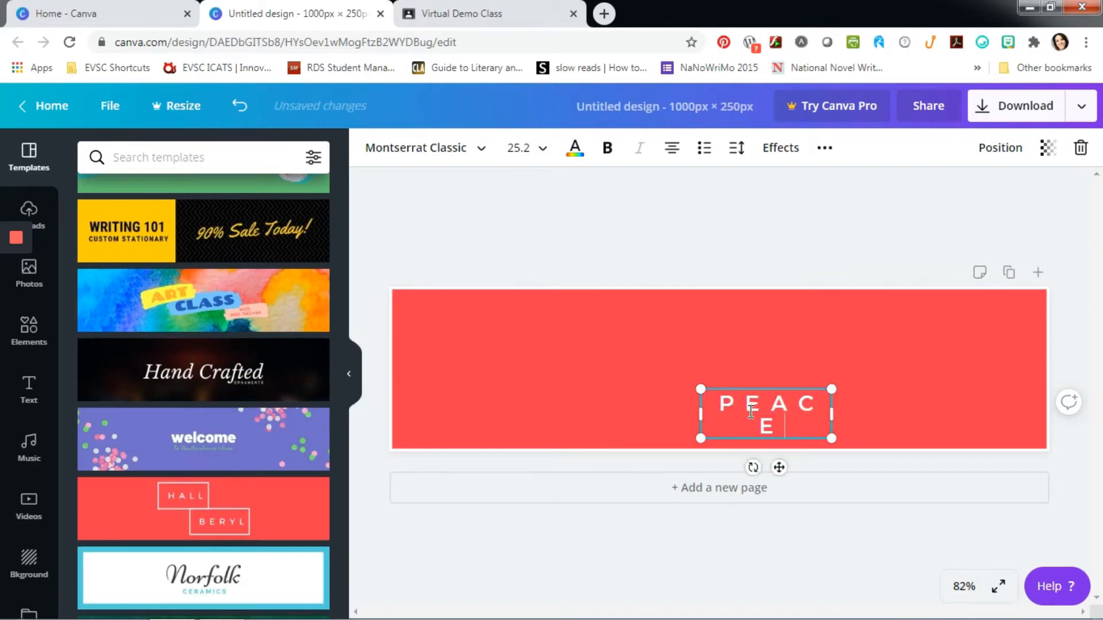
pyautogui.write('.LOVE.B')
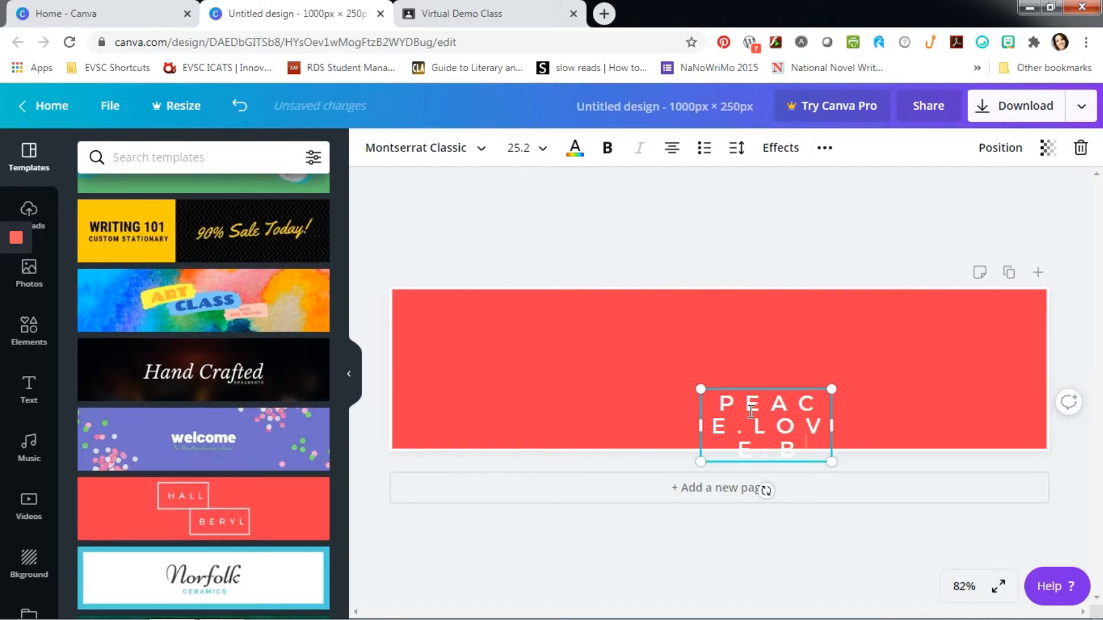
pyautogui.write('ULLDOGS')
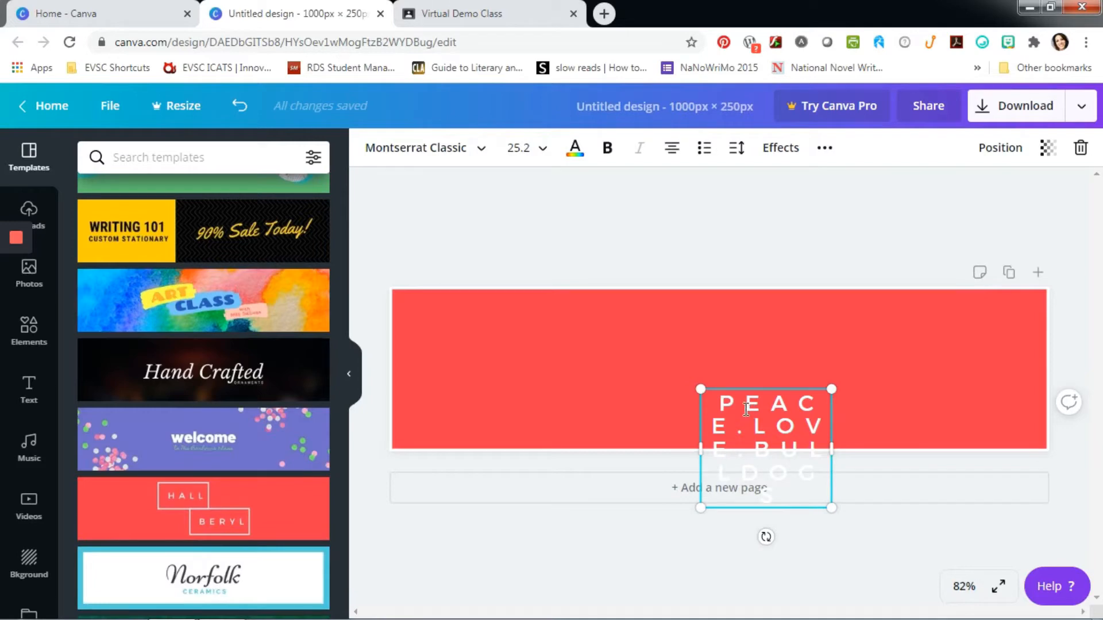
# Fit the PEACE.LOVE.BULLDOGS text on one line at a font size of about 20.1 and centre it near the banner's lower edge
pyautogui.moveTo(695, 446); pyautogui.dragTo(411, 426)
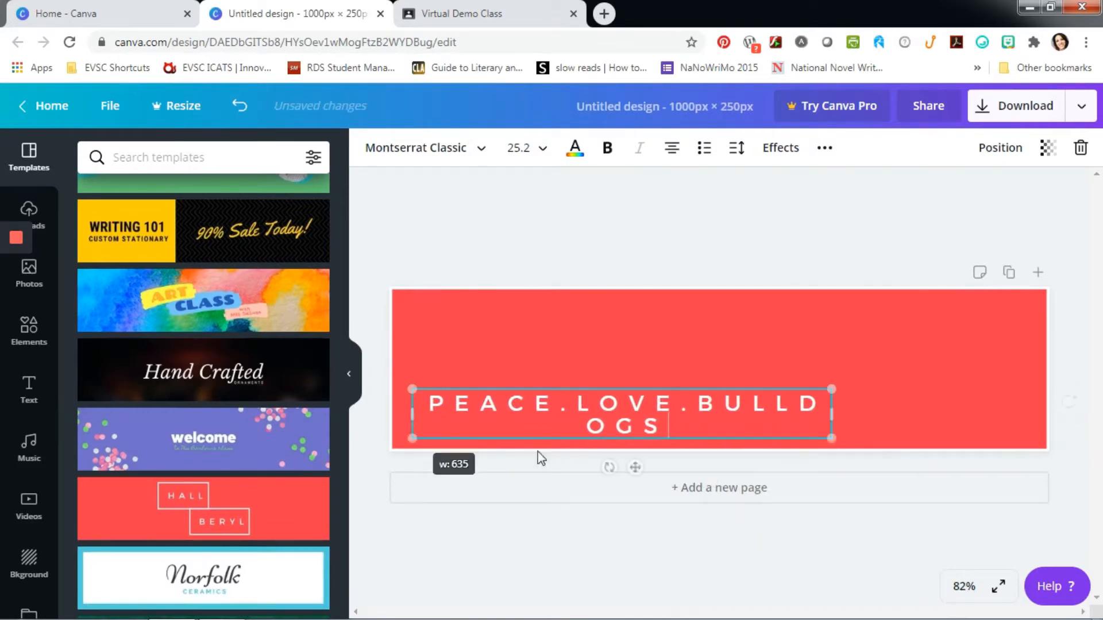
pyautogui.moveTo(836, 418); pyautogui.dragTo(803, 408)
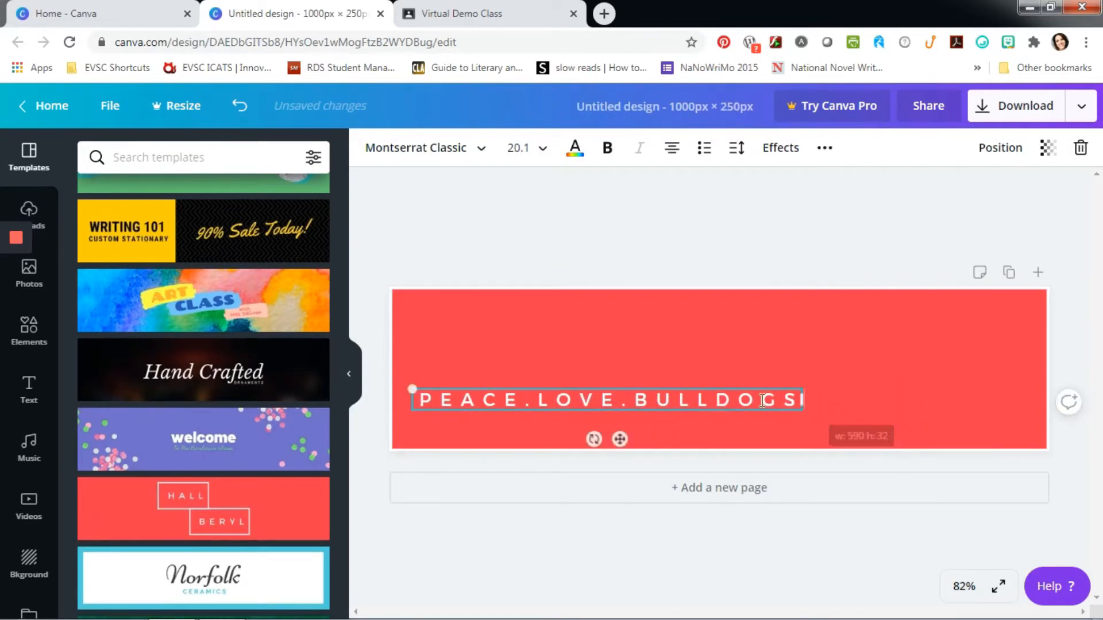
pyautogui.moveTo(627, 435); pyautogui.dragTo(734, 463)
pyautogui.click(691, 228)
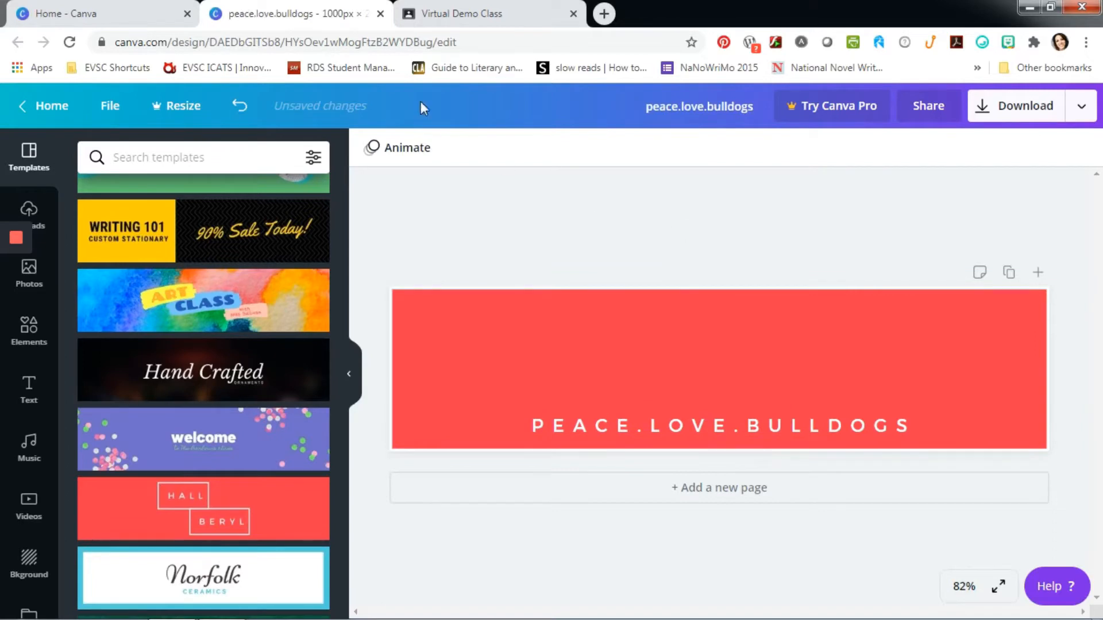
# Check the existing header layout in the Google Classroom class and return to the Canva banner design
pyautogui.click(463, 12)
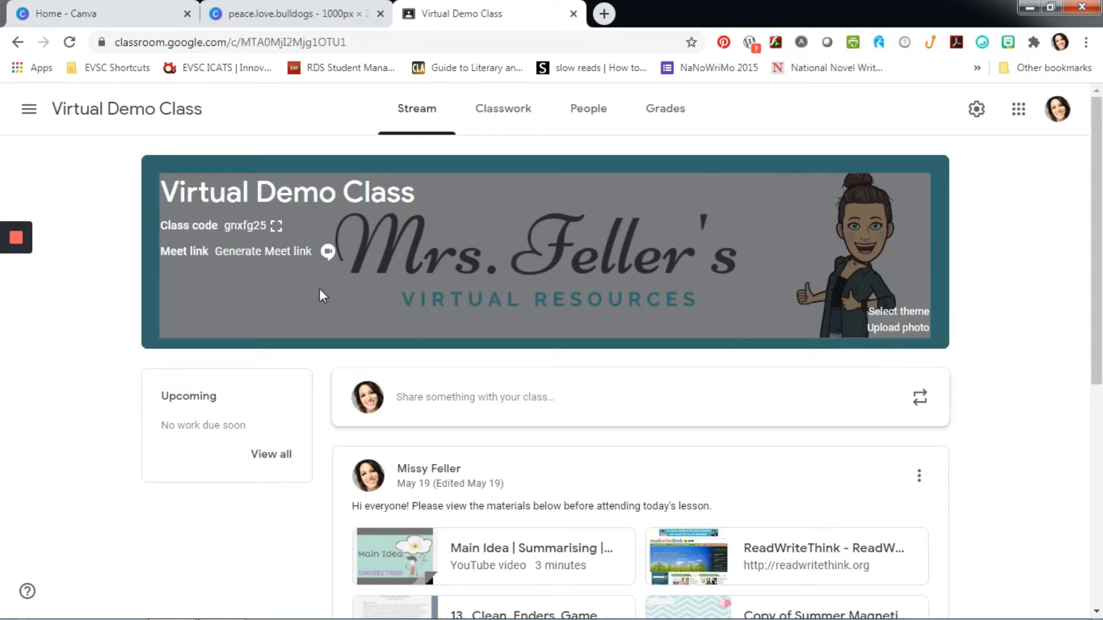
pyautogui.click(274, 8)
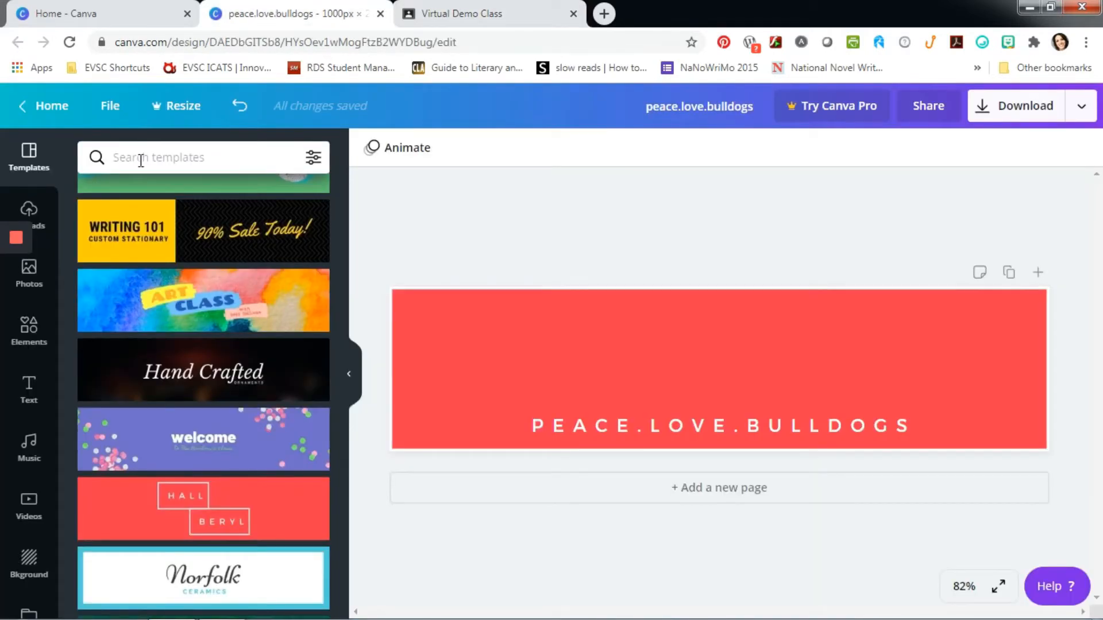
# Search the elements for bulldog and add the free graphic of a sitting brown, black and cream bulldog to the banner
pyautogui.click(57, 344)
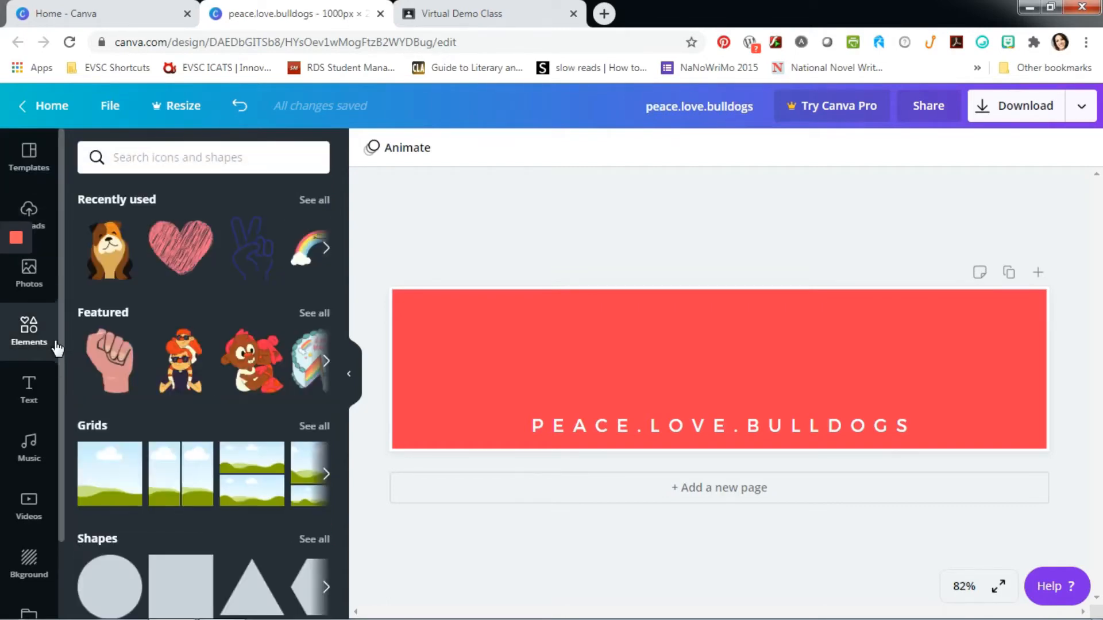
pyautogui.click(154, 152)
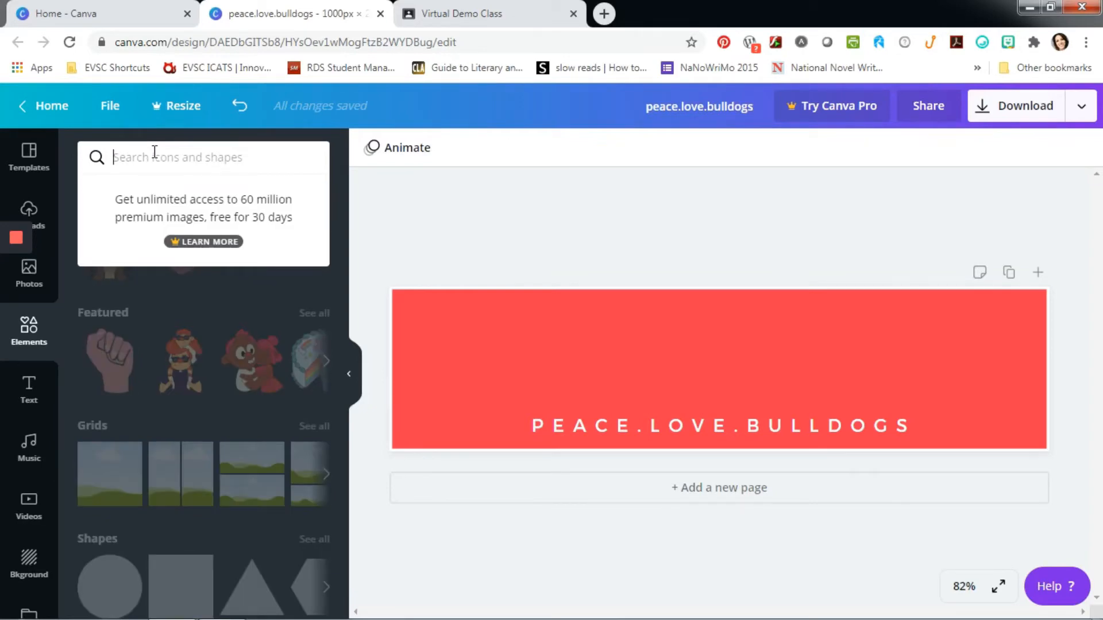
pyautogui.write('bulldog')
pyautogui.press('Return')
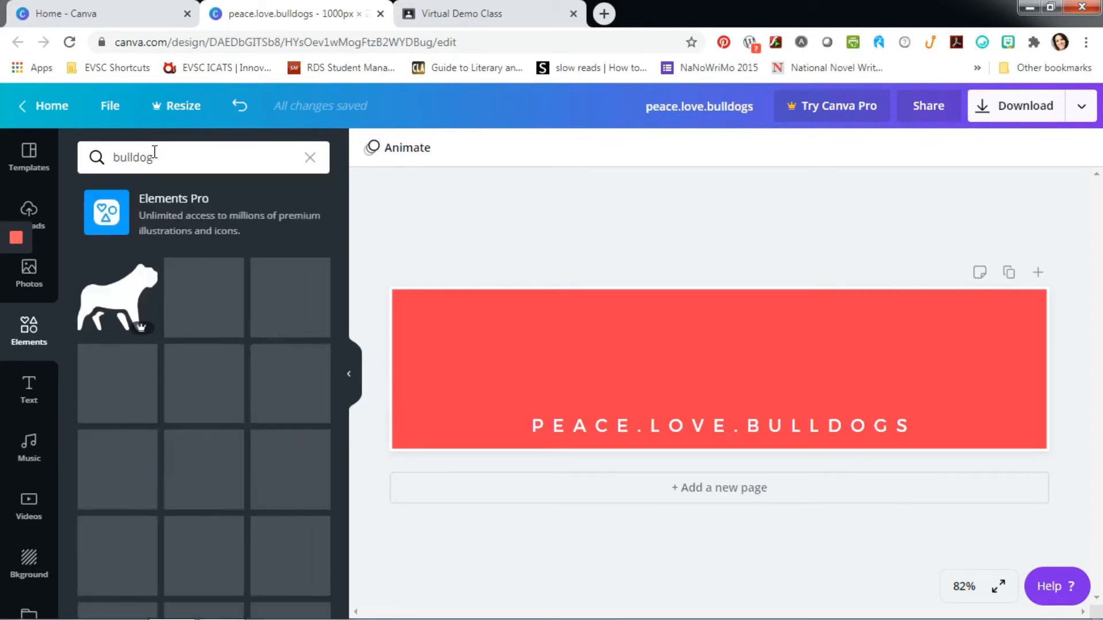
pyautogui.scroll(-5, 226, 316)
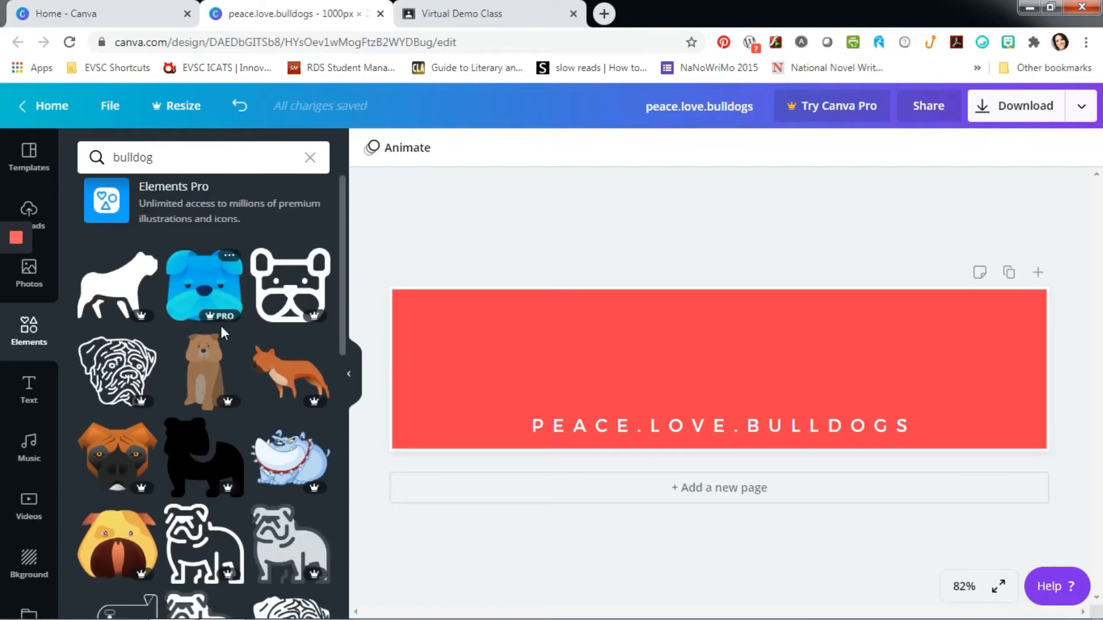
pyautogui.scroll(-4, 220, 332)
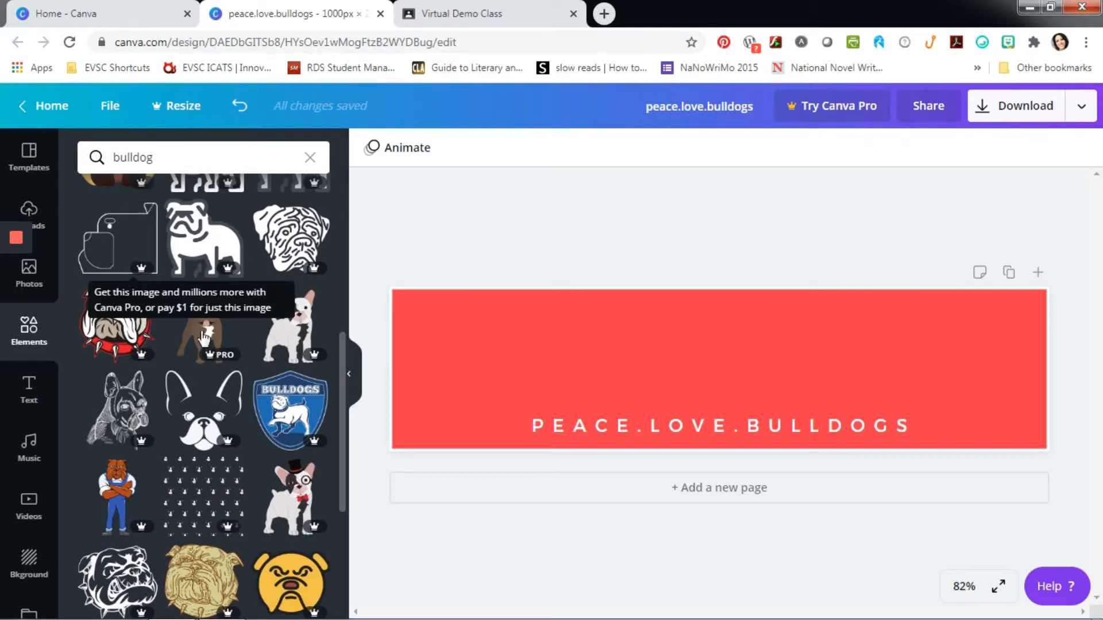
pyautogui.scroll(-4, 201, 332)
pyautogui.scroll(-8, 202, 339)
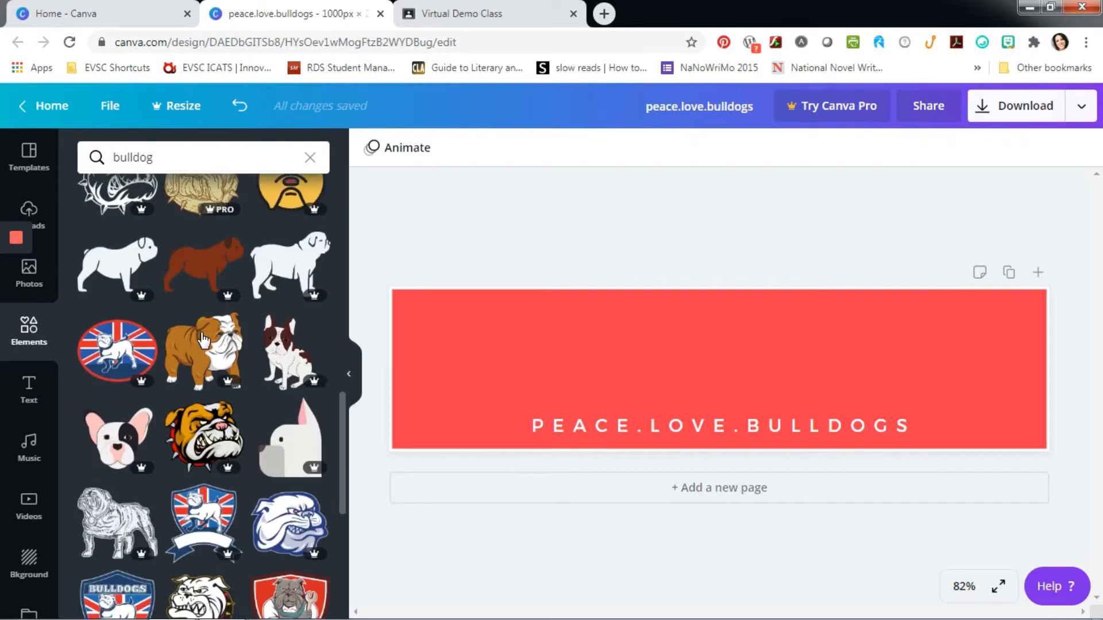
pyautogui.scroll(-6, 201, 339)
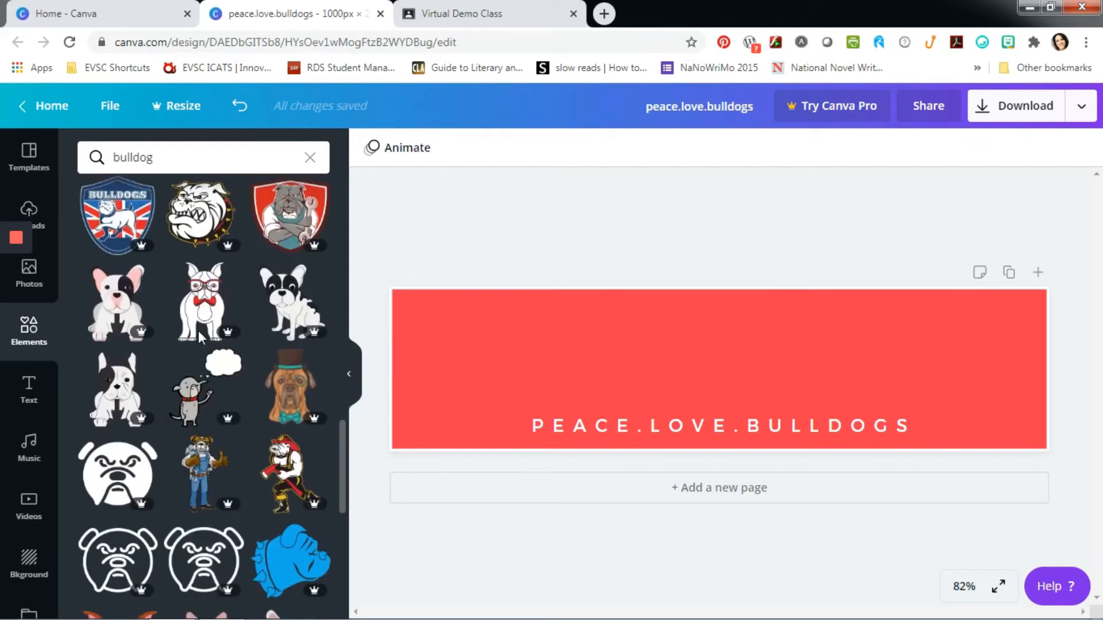
pyautogui.scroll(-7, 201, 337)
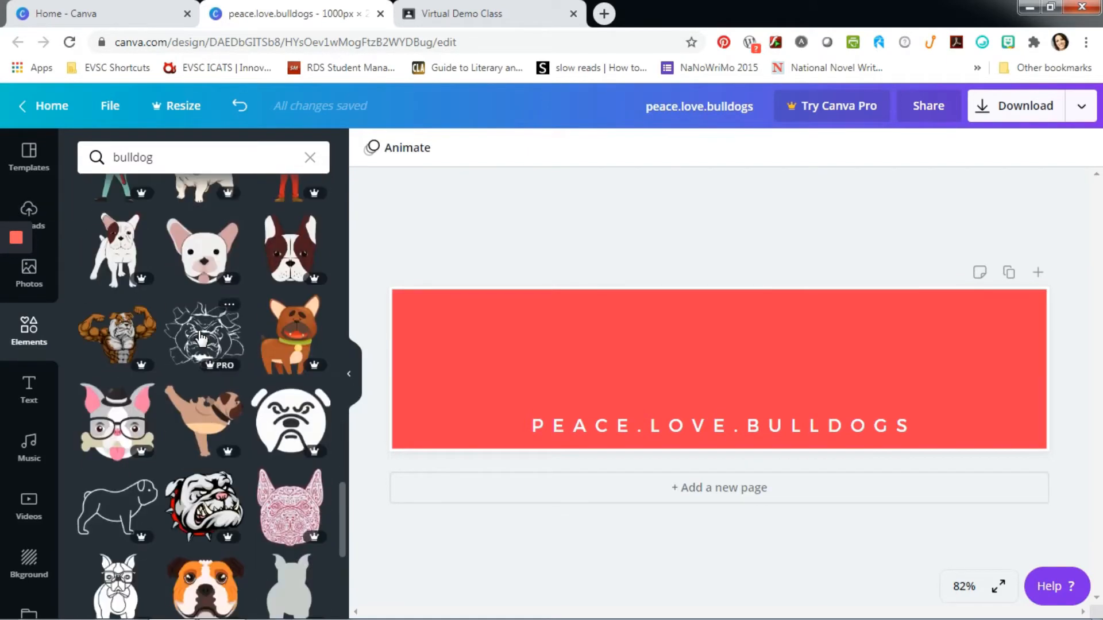
pyautogui.scroll(-4, 200, 337)
pyautogui.scroll(-5, 200, 338)
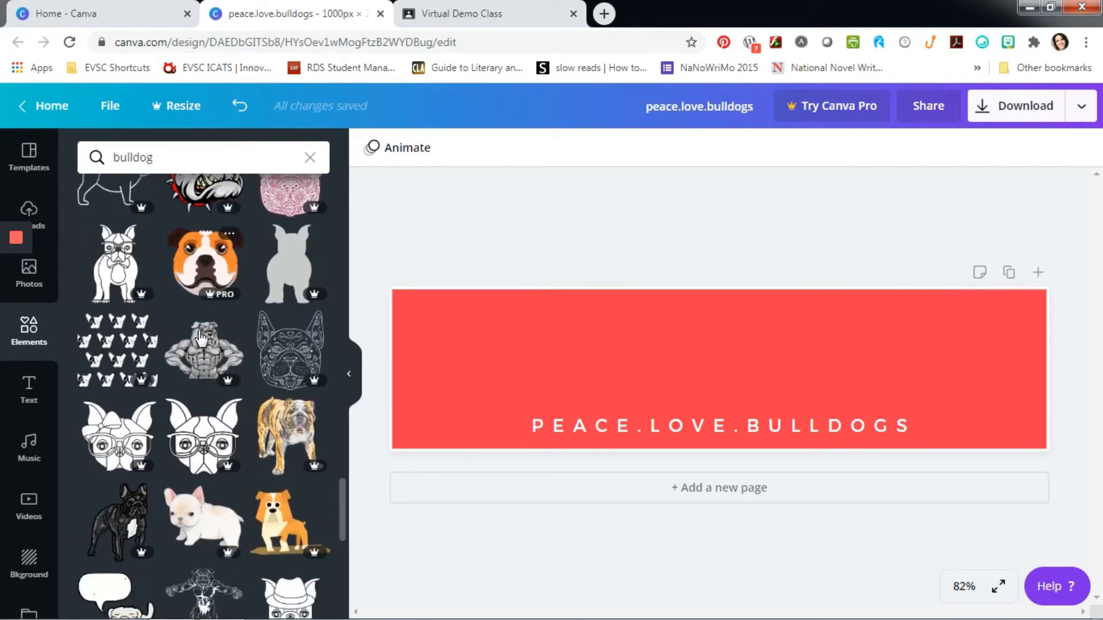
pyautogui.scroll(-1, 199, 334)
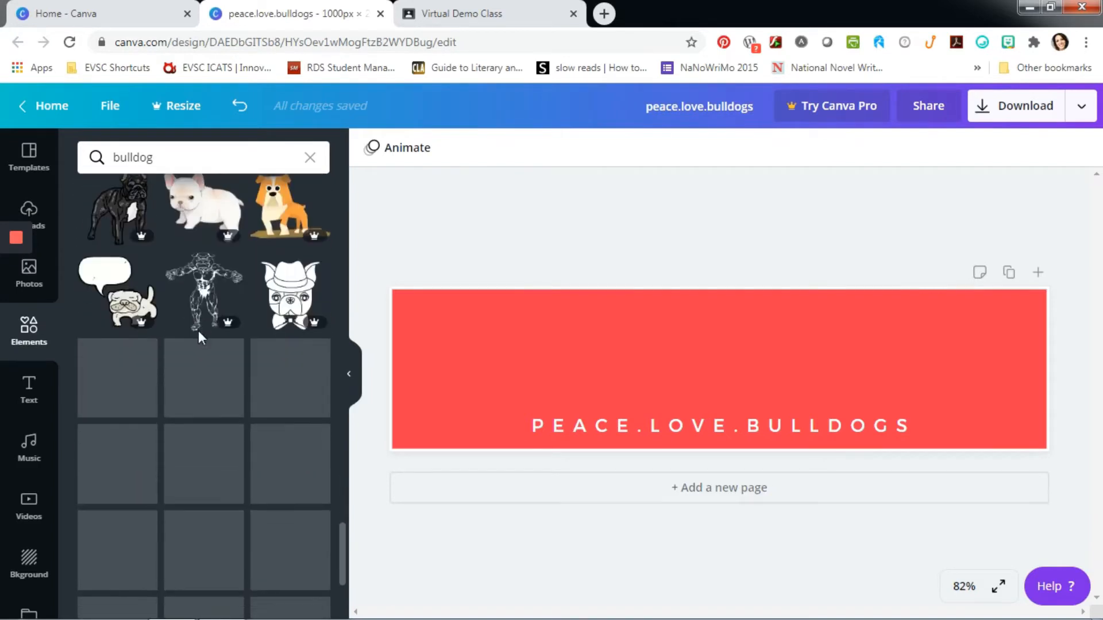
pyautogui.scroll(-5, 295, 317)
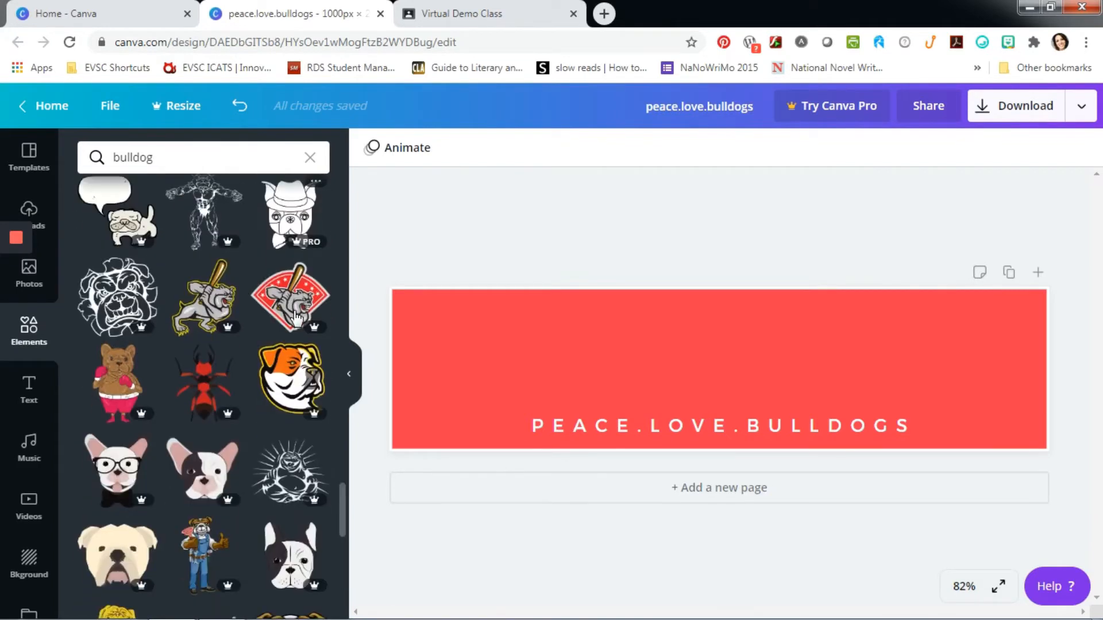
pyautogui.scroll(-3, 296, 317)
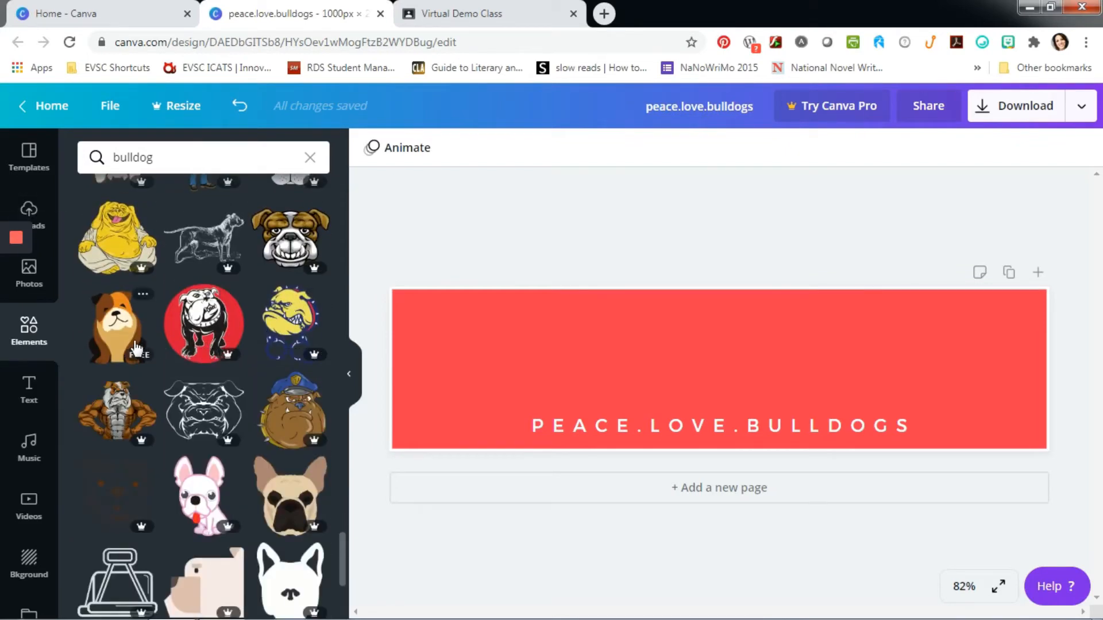
pyautogui.click(123, 344)
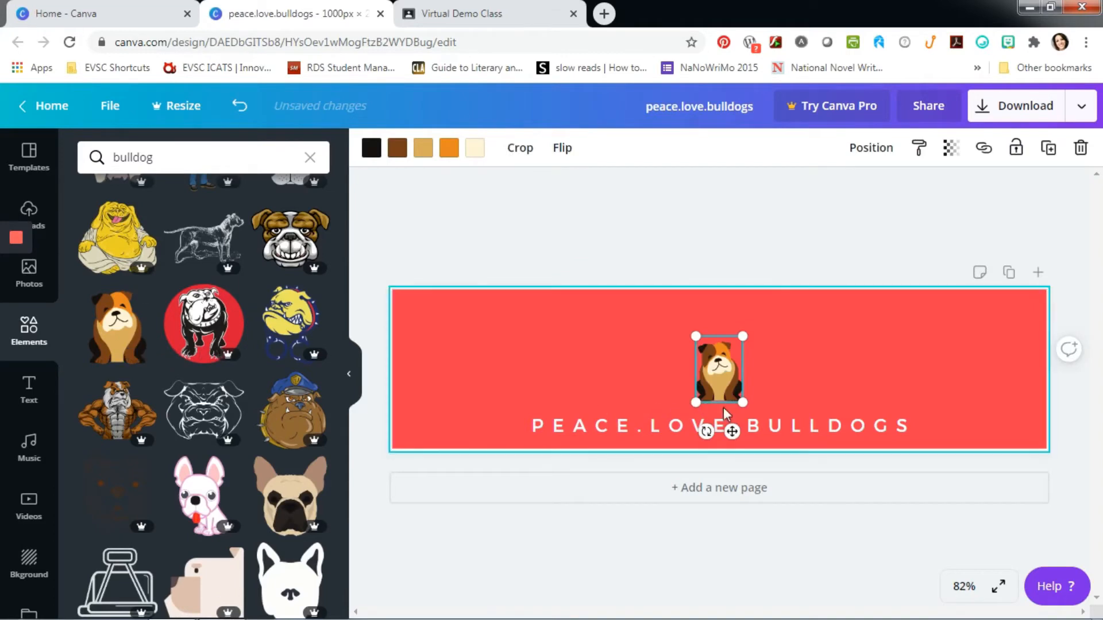
# Enlarge the bulldog graphic slightly and place it just above the word BULLDOGS
pyautogui.moveTo(729, 389); pyautogui.dragTo(820, 390)
pyautogui.moveTo(849, 340); pyautogui.dragTo(860, 325)
pyautogui.moveTo(826, 394); pyautogui.dragTo(816, 371)
pyautogui.click(750, 234)
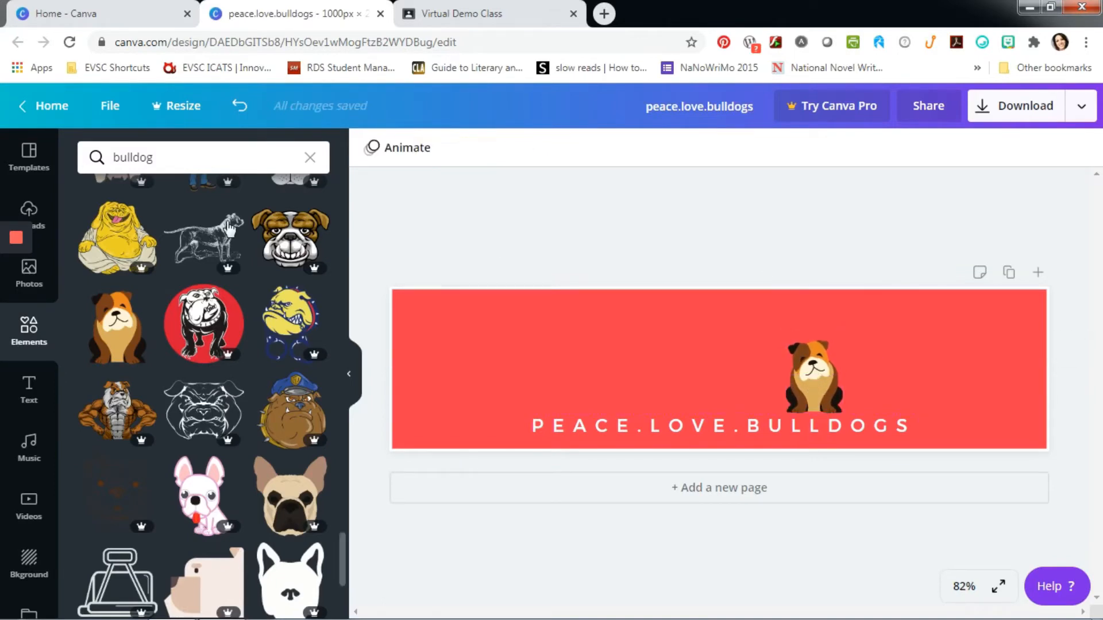
# Search the elements for peace, add the blue outlined peace-sign hand, and place it slightly enlarged above the word PEACE
pyautogui.click(135, 159)
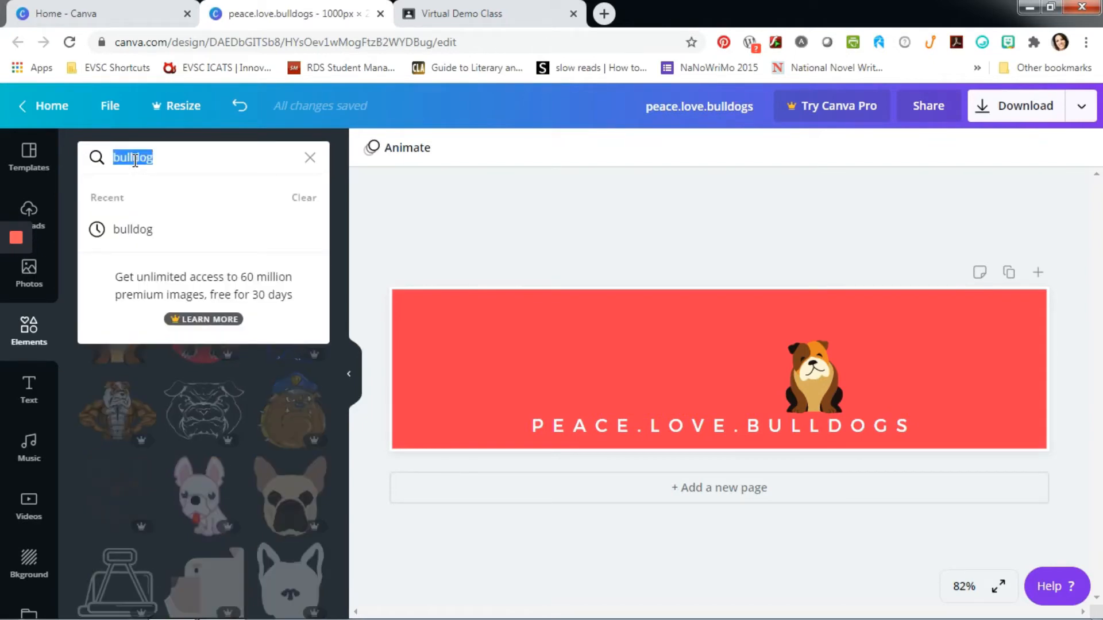
pyautogui.write('peace')
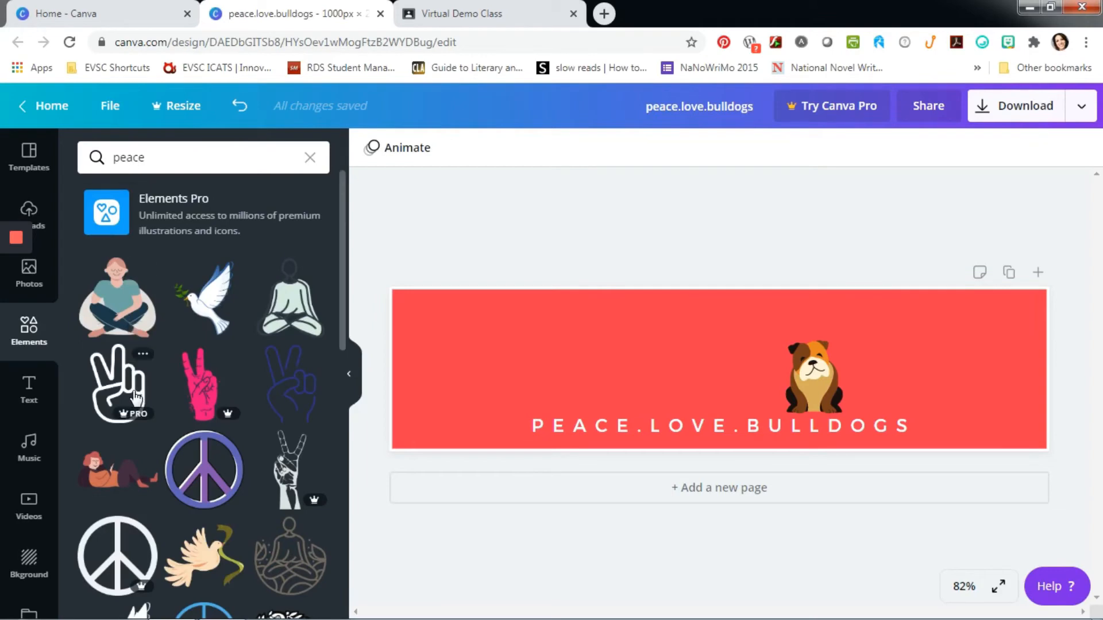
pyautogui.click(304, 398)
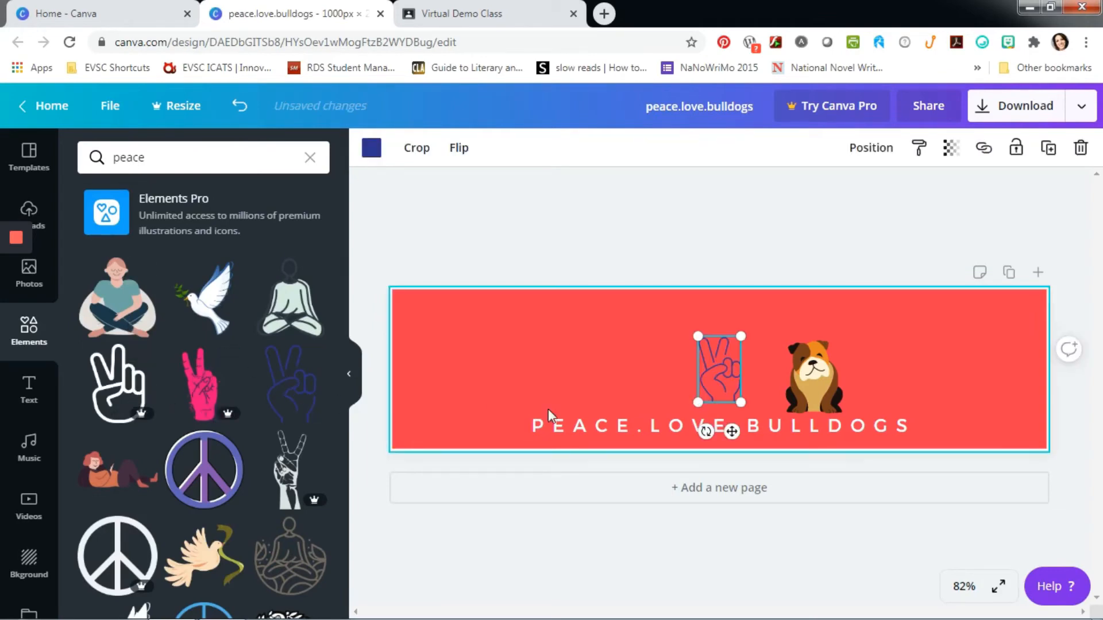
pyautogui.moveTo(741, 404); pyautogui.dragTo(580, 383)
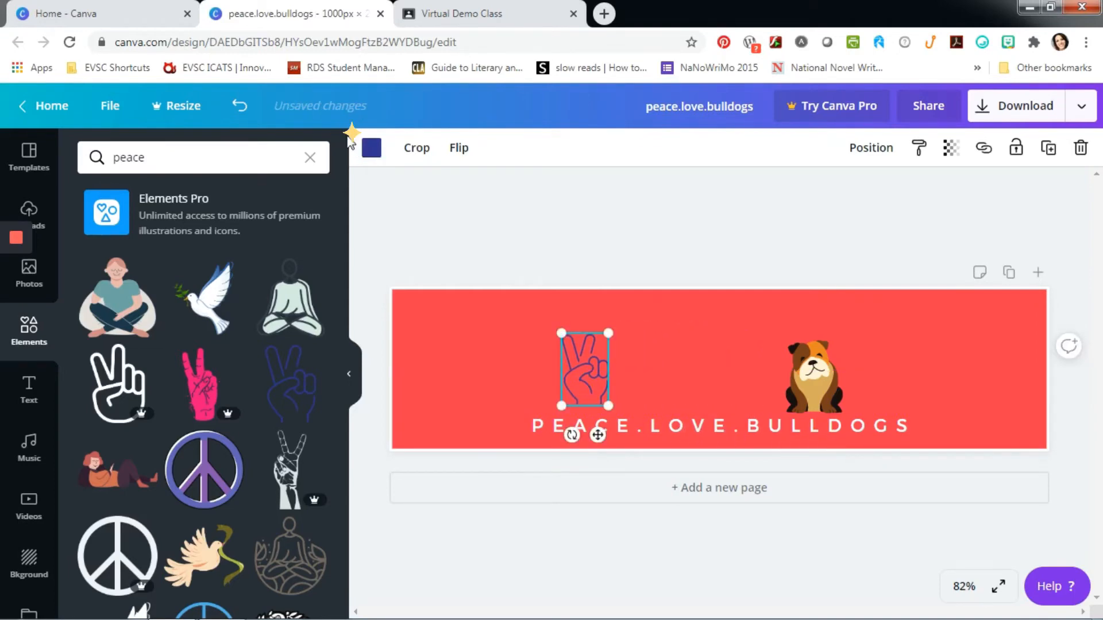
# Recolour the peace-sign hand with the white document colour
pyautogui.click(371, 148)
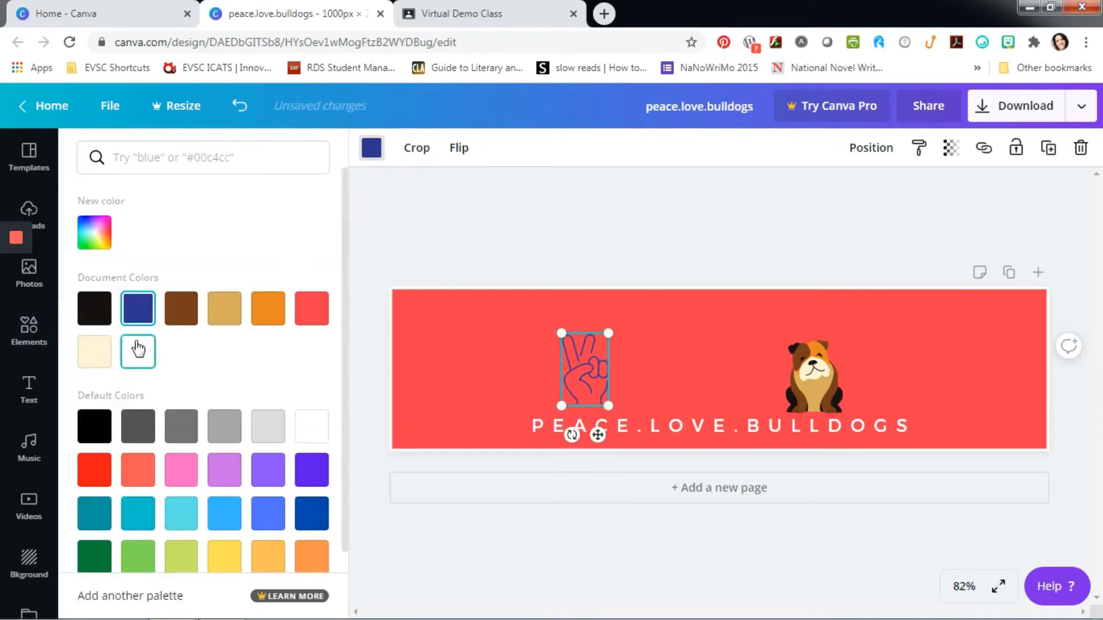
pyautogui.click(138, 351)
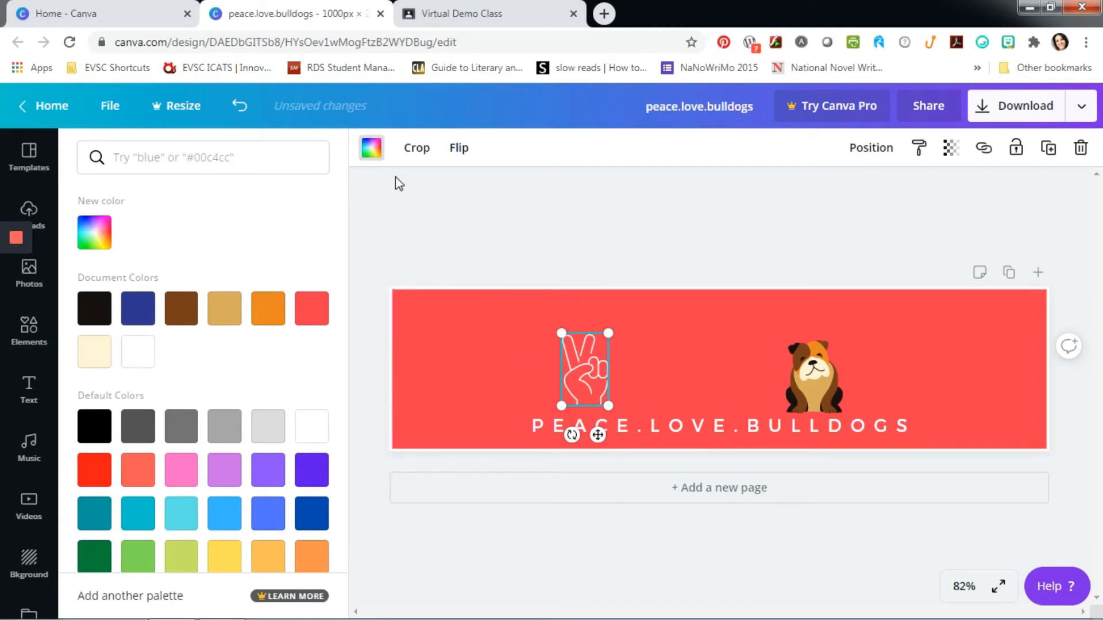
pyautogui.click(510, 240)
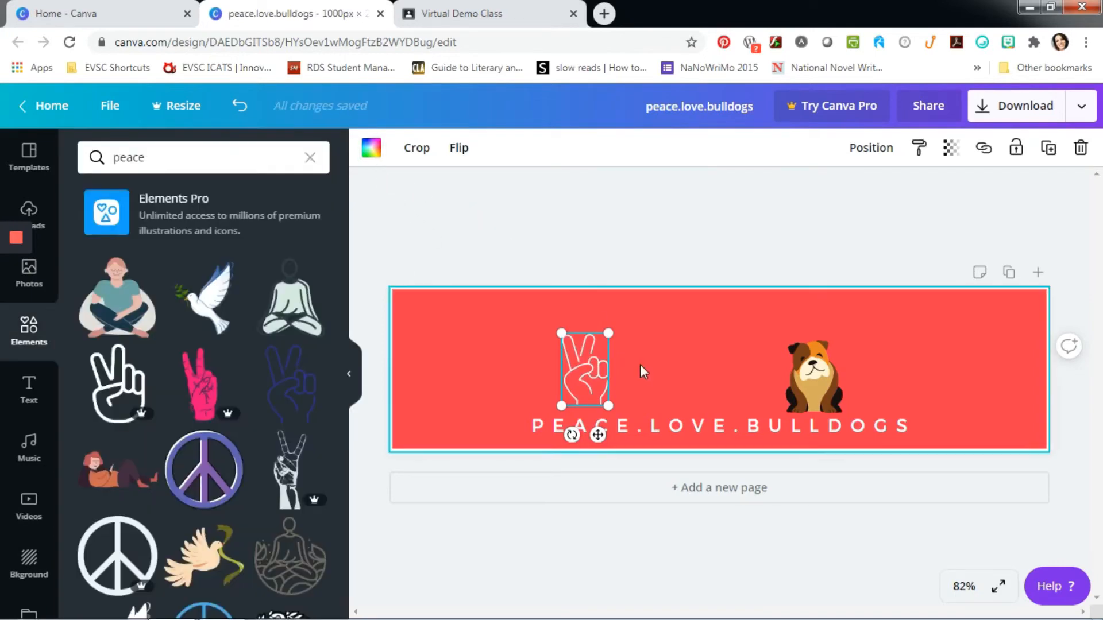
pyautogui.click(626, 265)
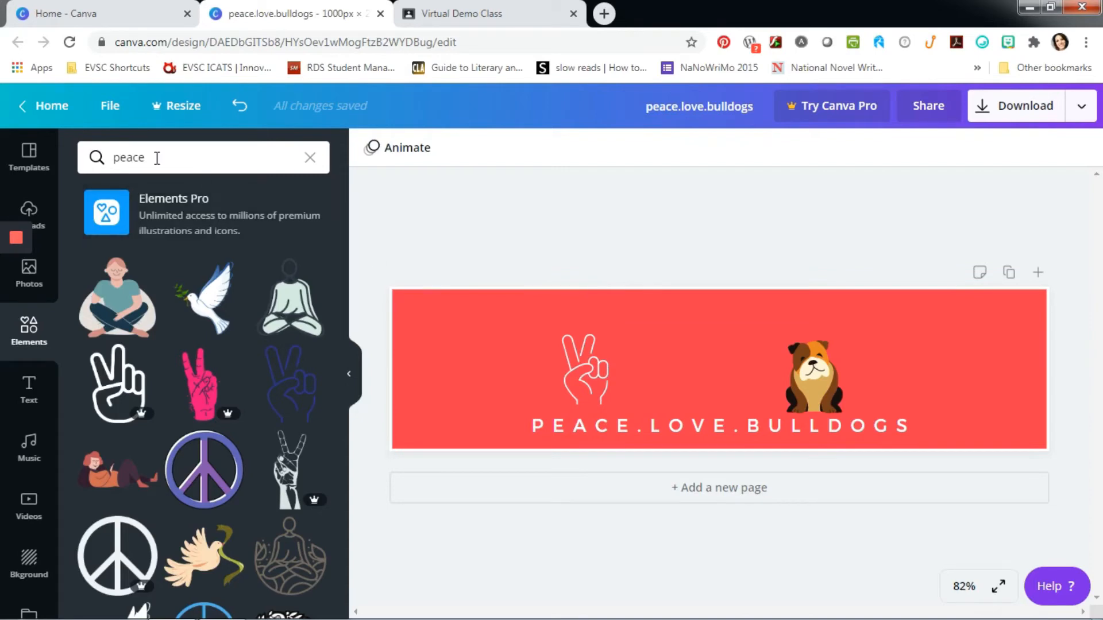
# Search the elements for heart, add the outlined heart with radiating lines, and move it above the word LOVE
pyautogui.moveTo(156, 158); pyautogui.dragTo(118, 151)
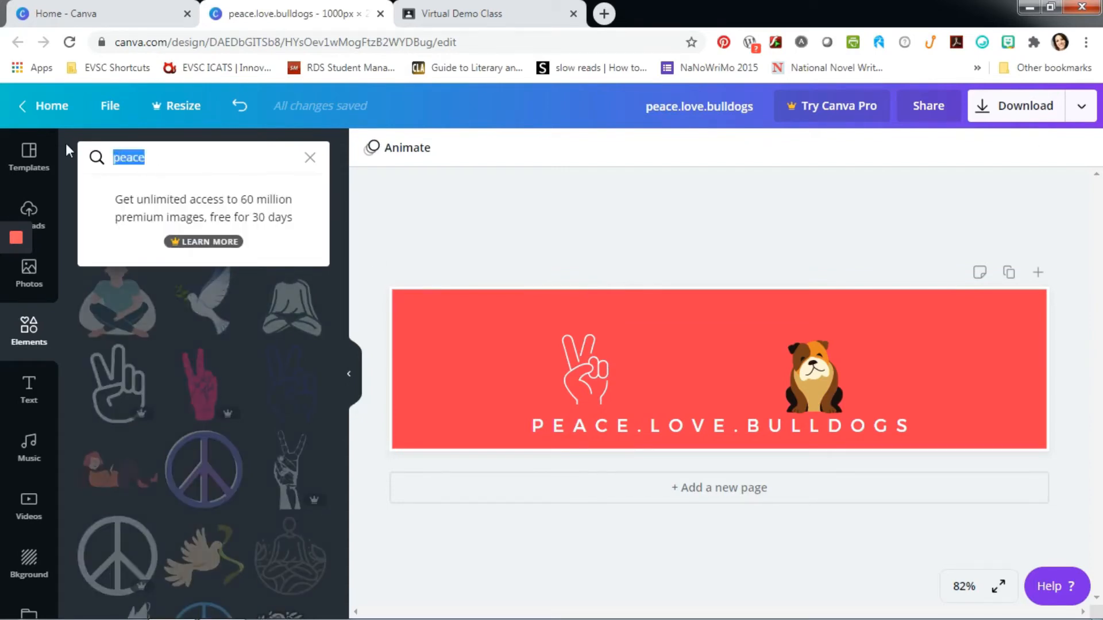
pyautogui.write('heart')
pyautogui.press('Return')
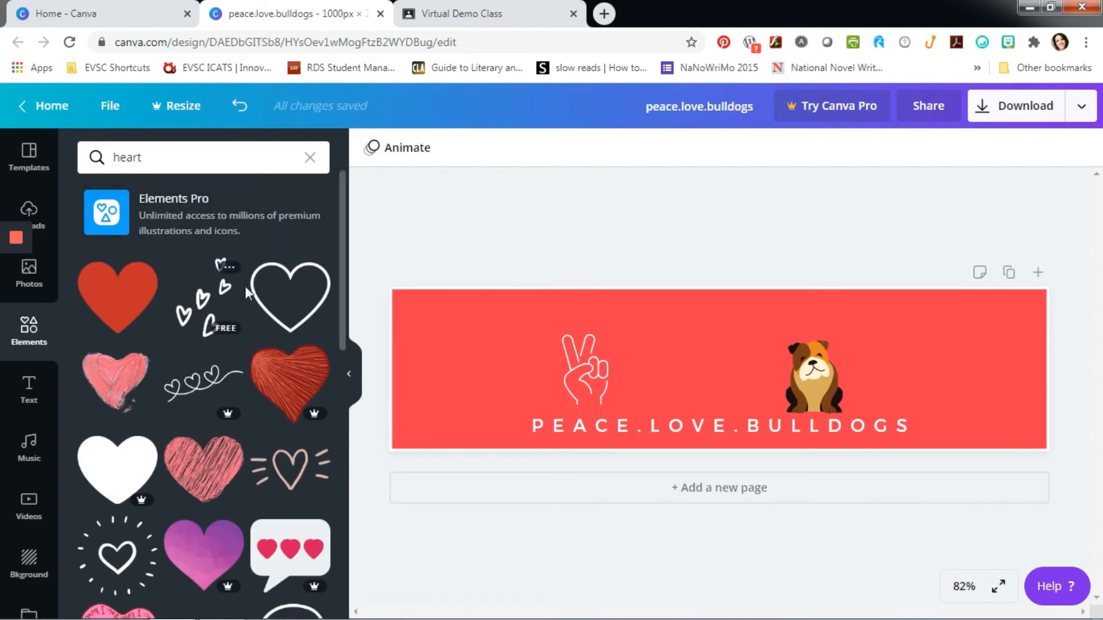
pyautogui.click(305, 477)
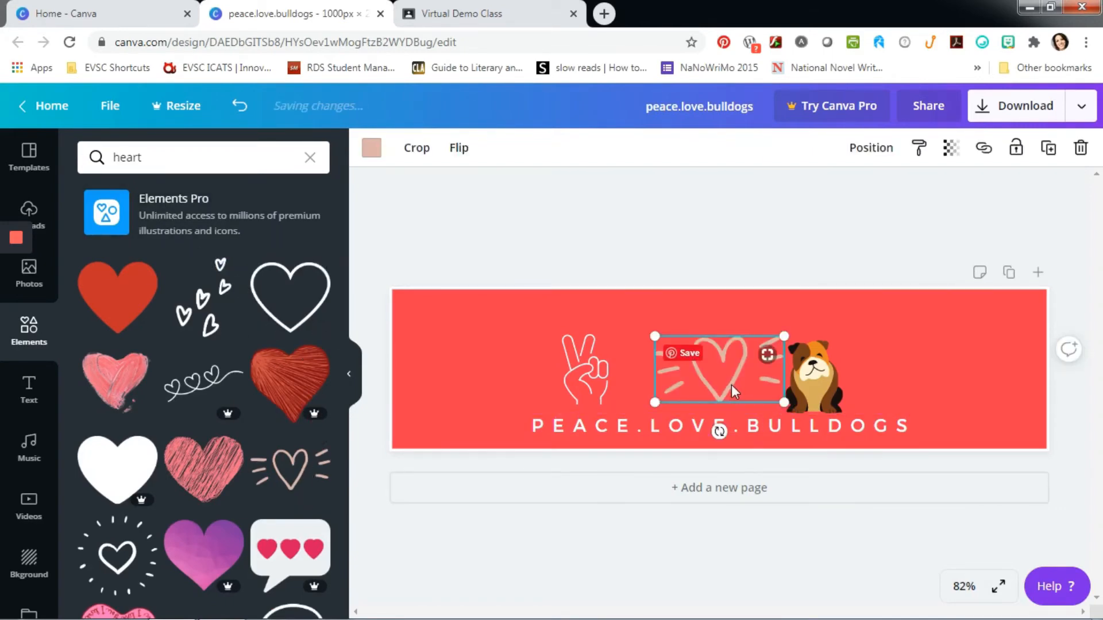
pyautogui.moveTo(733, 388); pyautogui.dragTo(706, 393)
# Recolour the heart white and shift it slightly towards the peace-sign hand, level with the other graphics
pyautogui.click(372, 148)
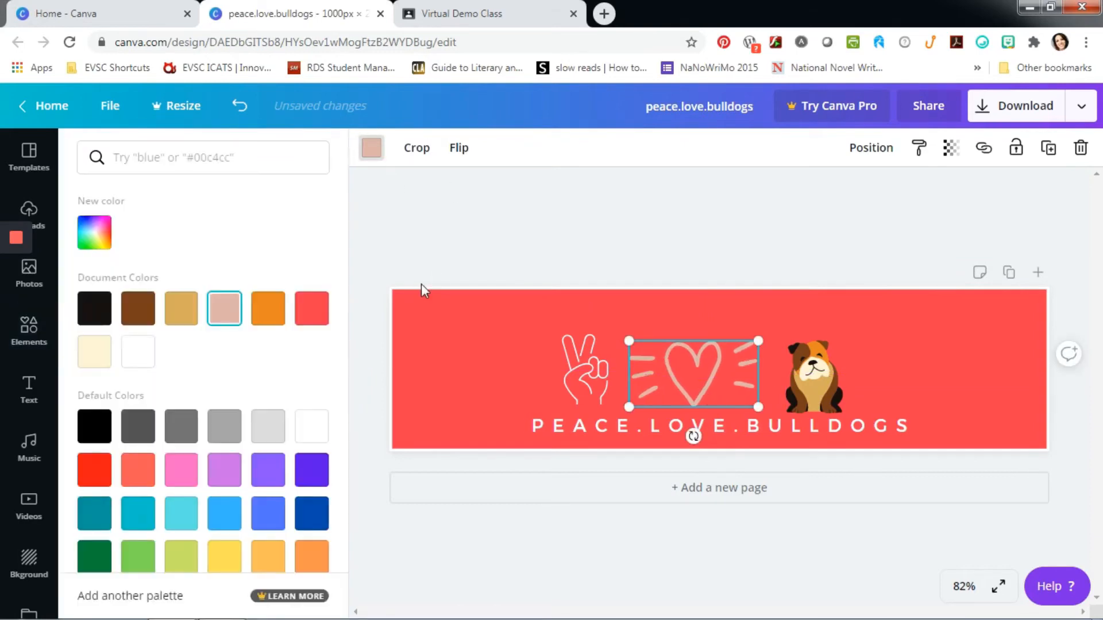
pyautogui.click(138, 351)
pyautogui.click(692, 235)
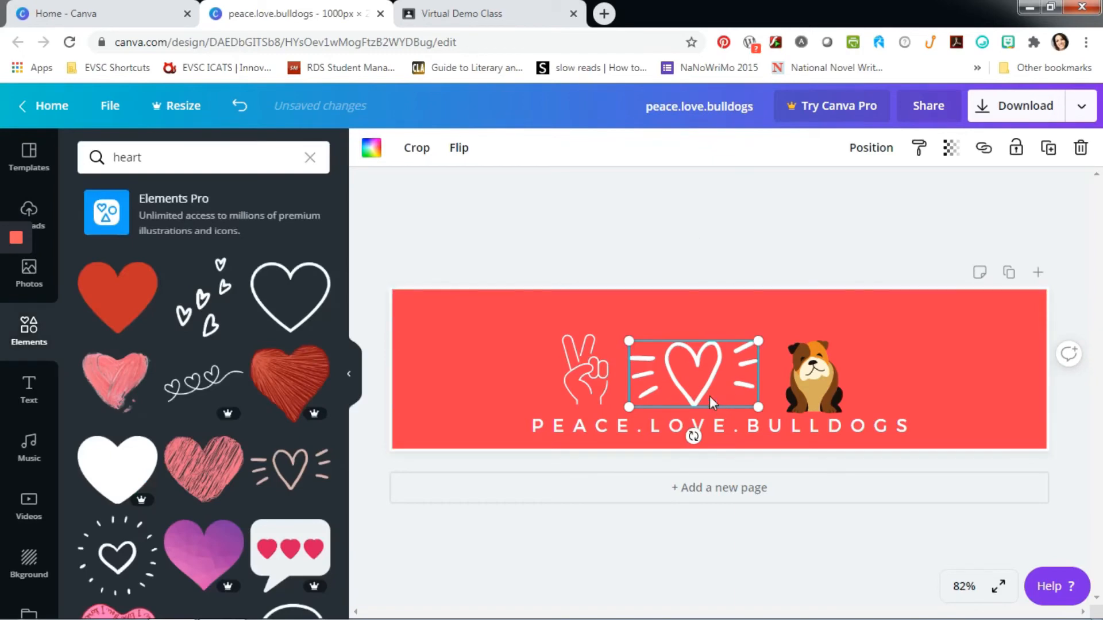
pyautogui.moveTo(705, 393); pyautogui.dragTo(703, 392)
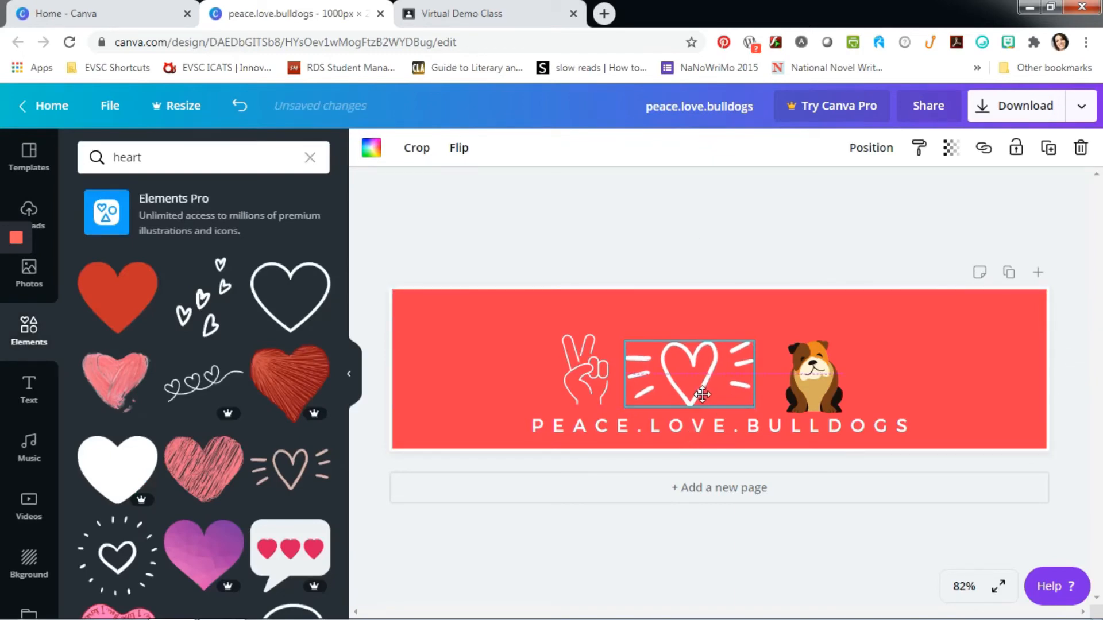
pyautogui.click(708, 292)
pyautogui.click(804, 254)
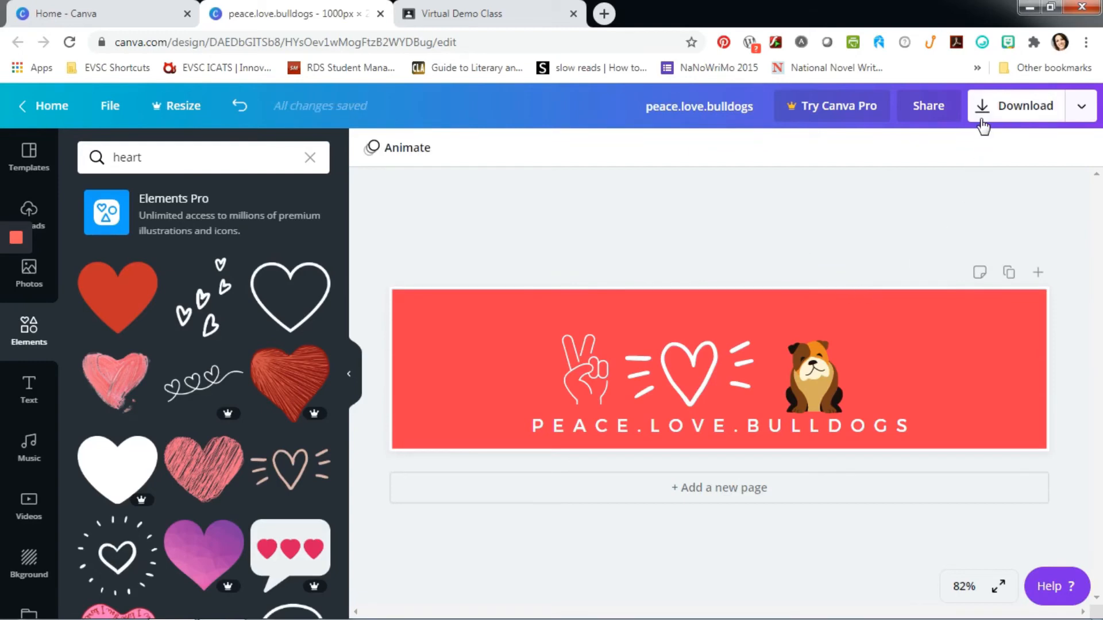
# Download the banner as a PNG and dismiss the Canva Pro offer
pyautogui.click(984, 118)
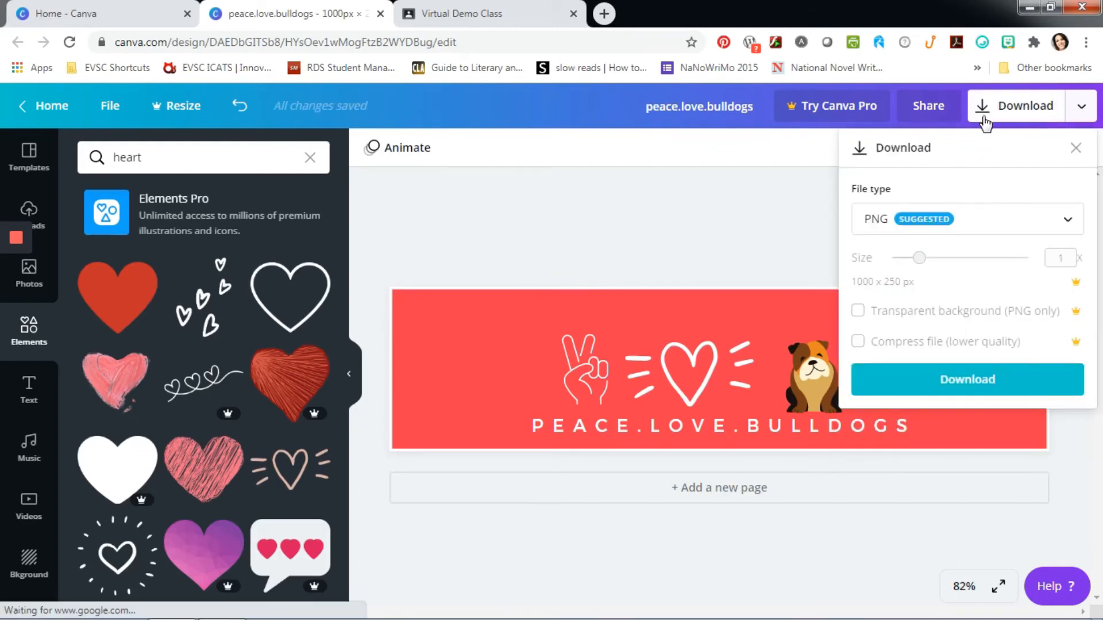
pyautogui.click(977, 382)
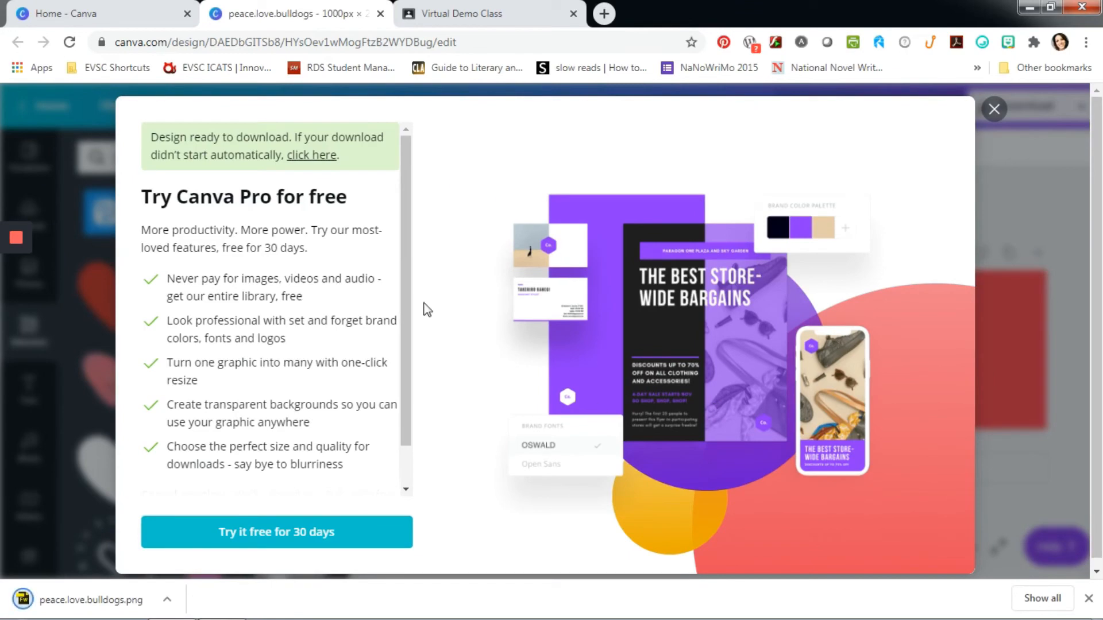
pyautogui.click(993, 109)
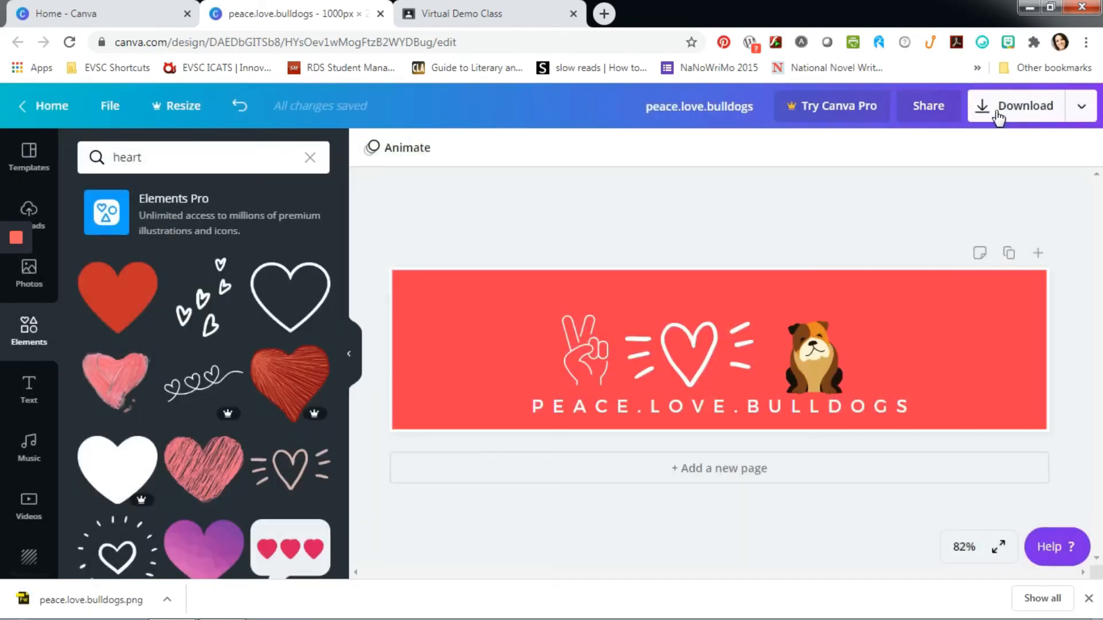
# Switch to the Google Classroom class and upload peace.love.bulldogs.png from the Downloads folder as the header photo
pyautogui.click(461, 11)
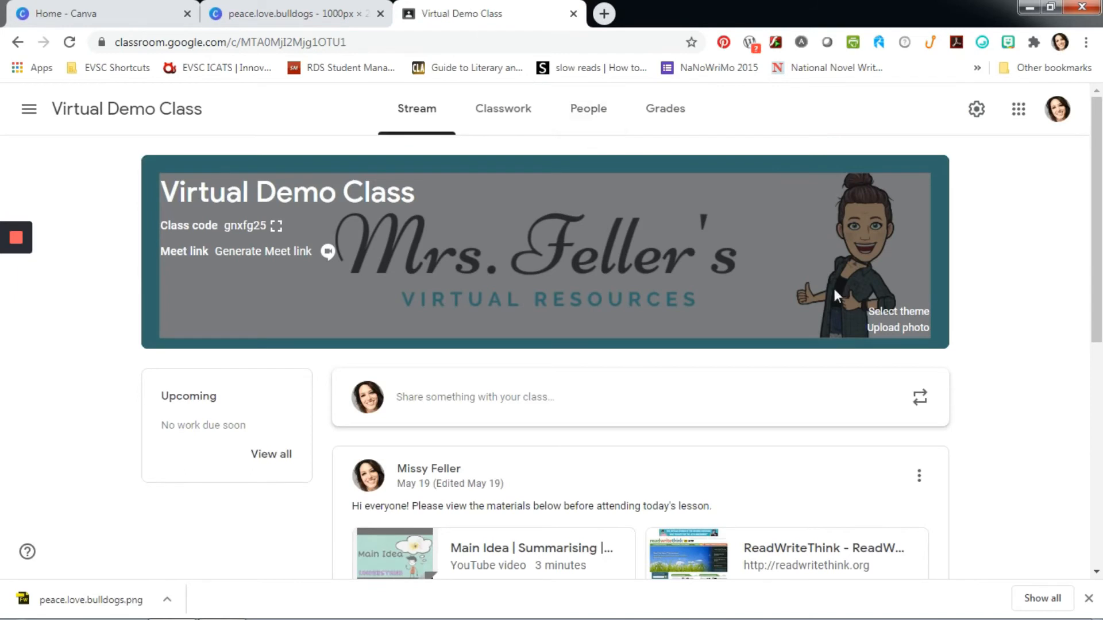
pyautogui.click(892, 330)
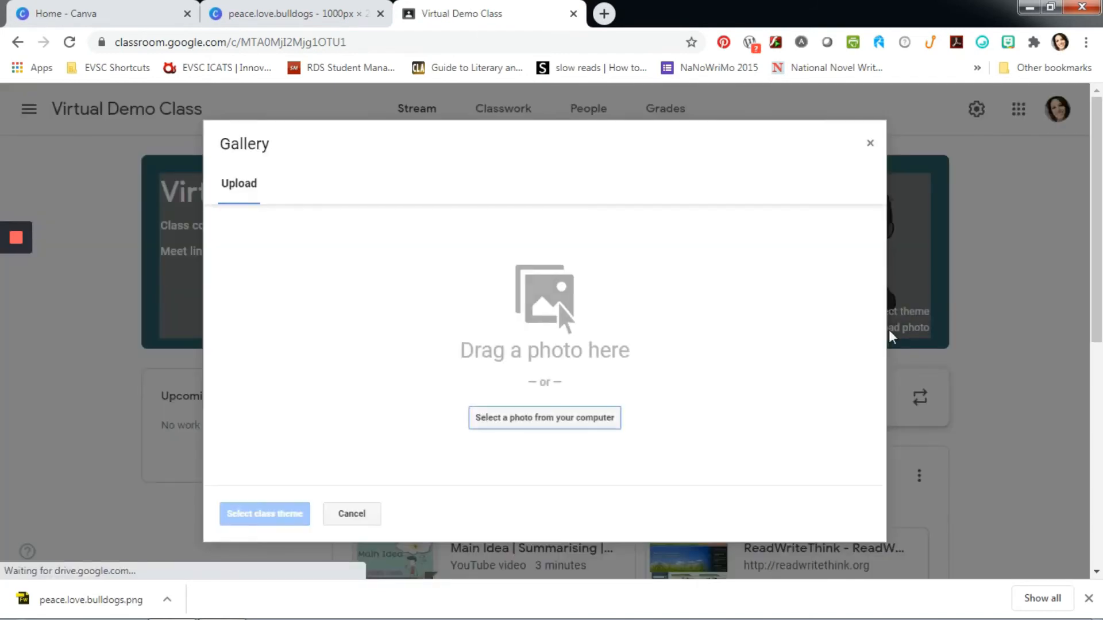
pyautogui.click(166, 599)
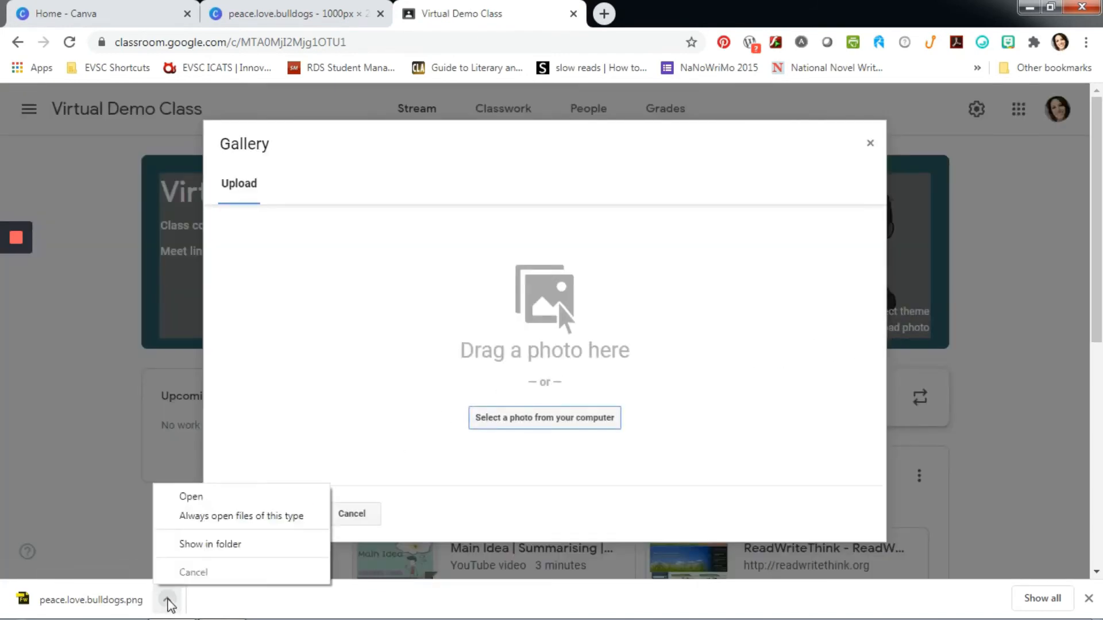
pyautogui.click(225, 565)
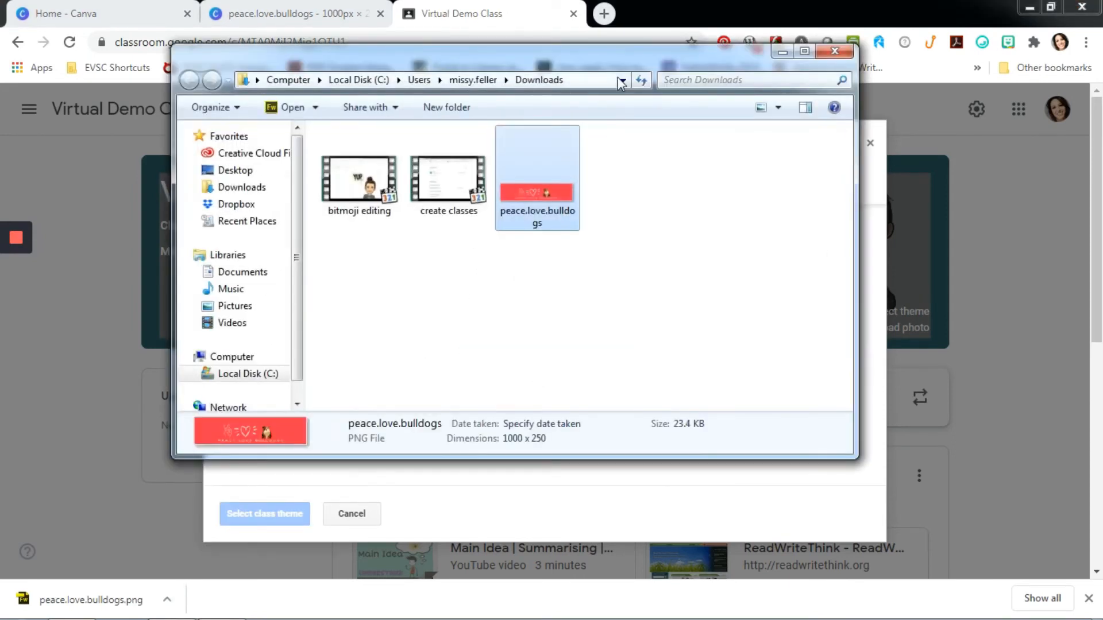
pyautogui.moveTo(632, 65); pyautogui.dragTo(120, 107)
pyautogui.moveTo(32, 241); pyautogui.dragTo(393, 368)
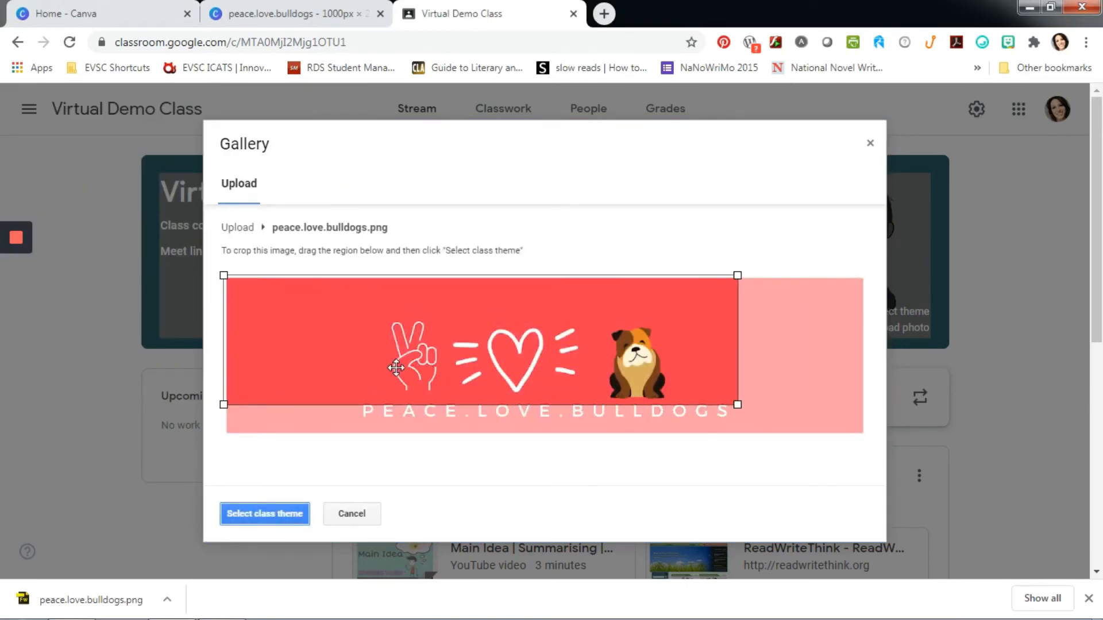
# Extend the crop region to cover the whole banner image and apply it as the class theme
pyautogui.moveTo(737, 405); pyautogui.dragTo(874, 533)
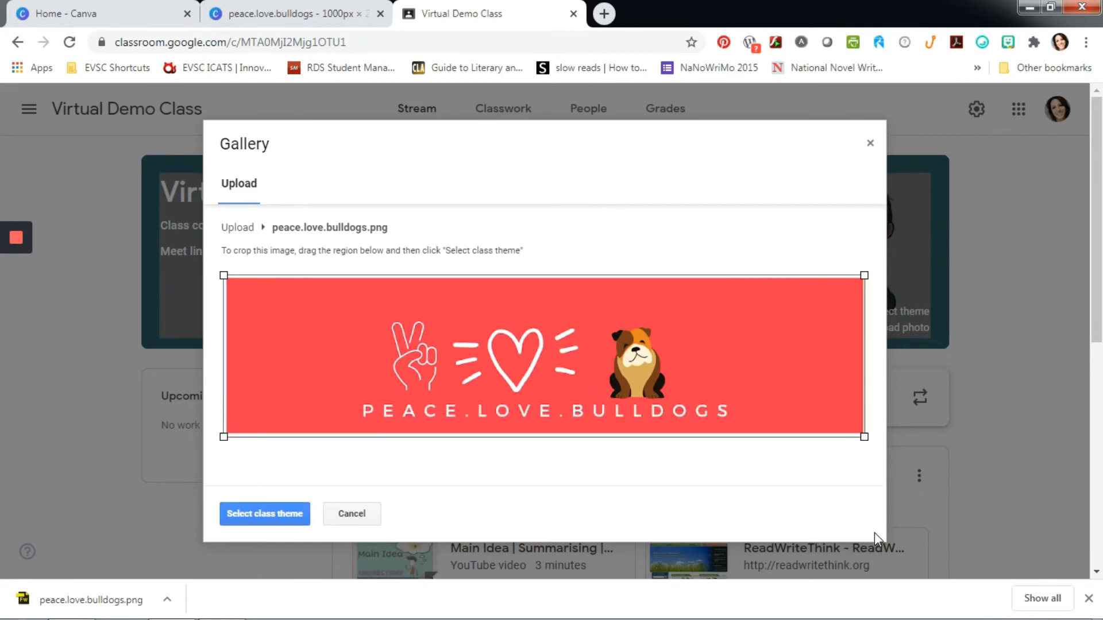
pyautogui.click(257, 515)
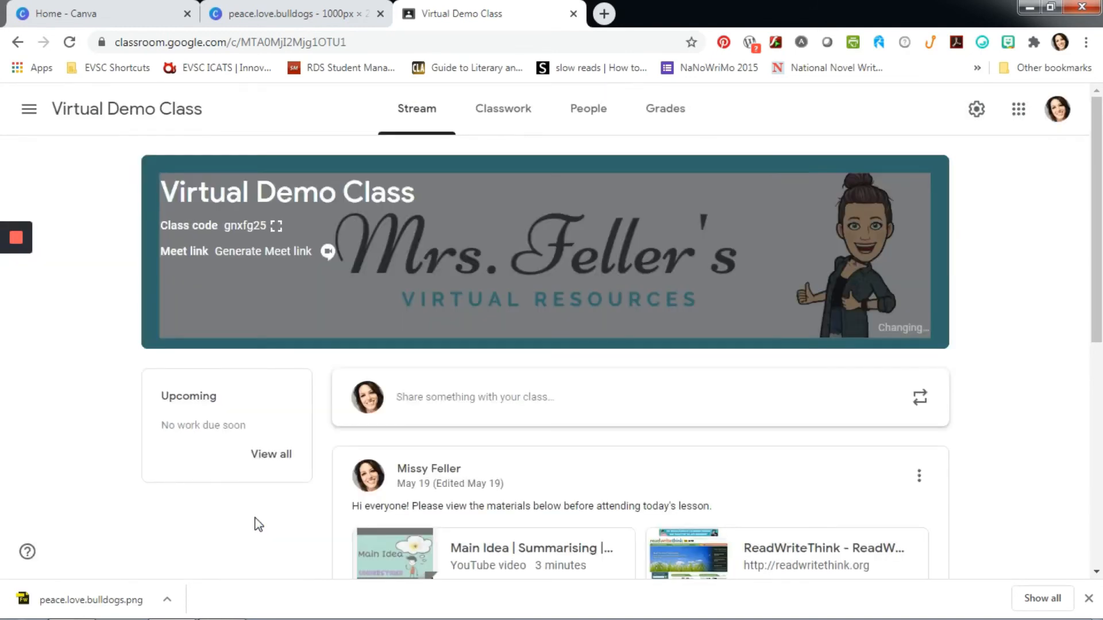